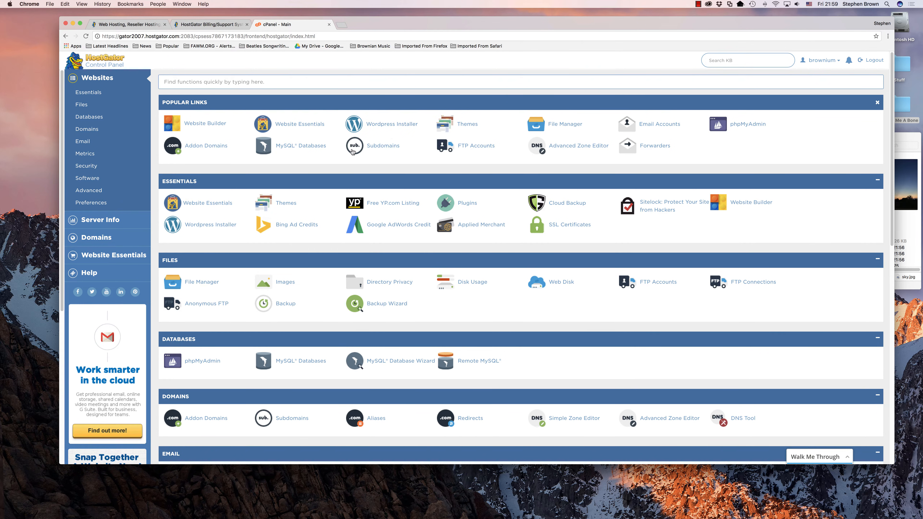
# Look over the control panel's software section and open the WordPress Installer
pyautogui.click(87, 181)
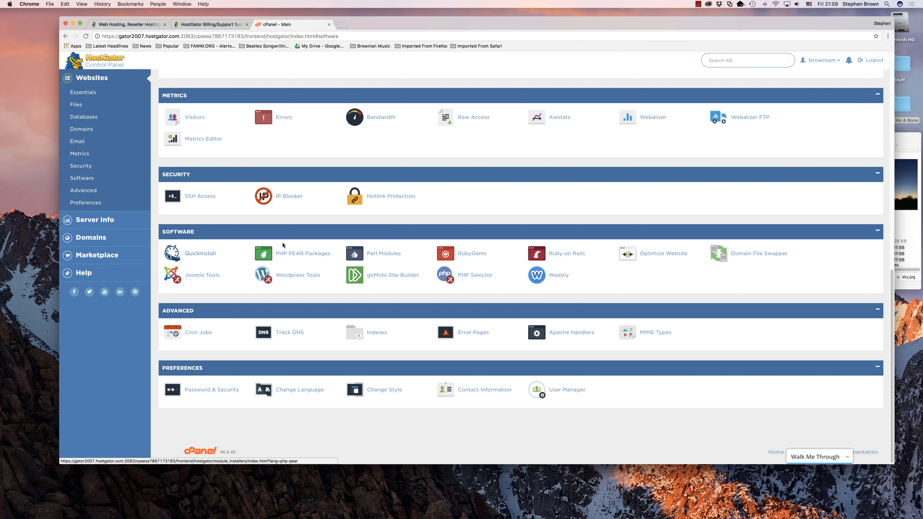
pyautogui.scroll(15, 438, 196)
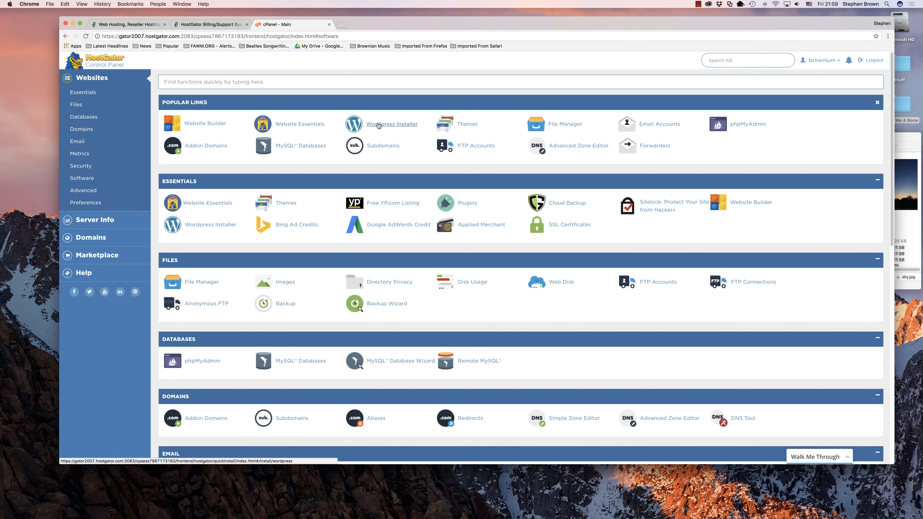
pyautogui.click(379, 125)
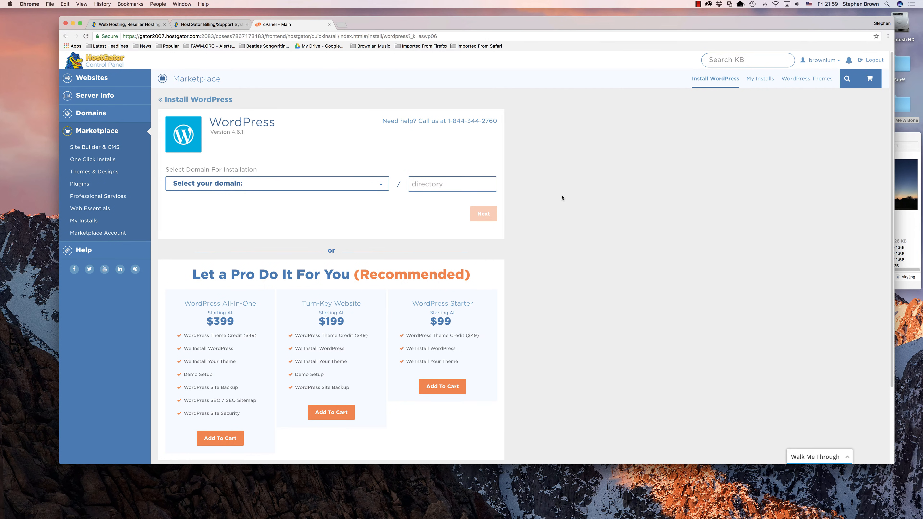
# Choose accidentalinternet.com as the WordPress installation domain, leave the directory blank, and continue to the site details form
pyautogui.click(382, 186)
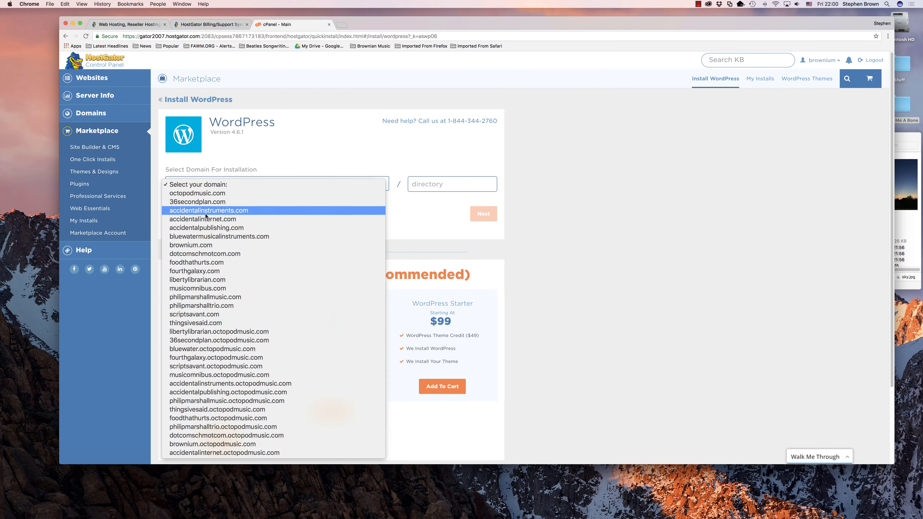
pyautogui.click(182, 220)
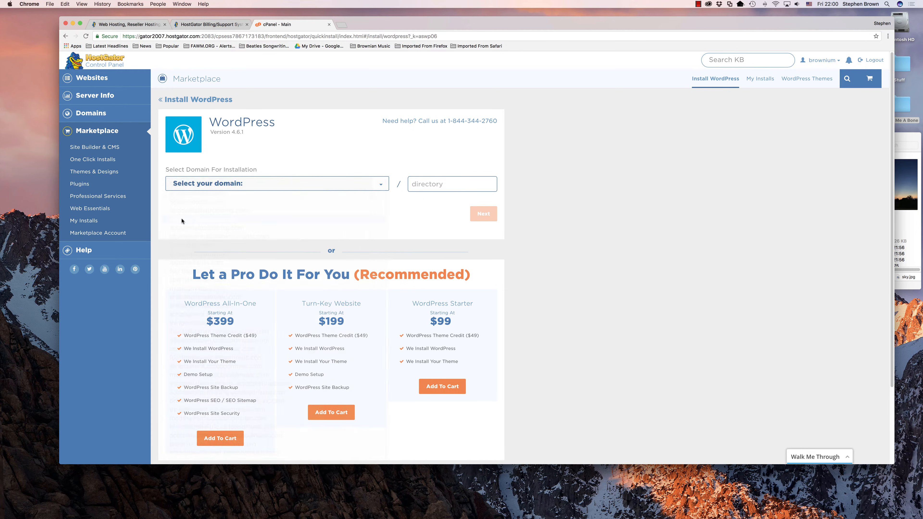
pyautogui.click(443, 185)
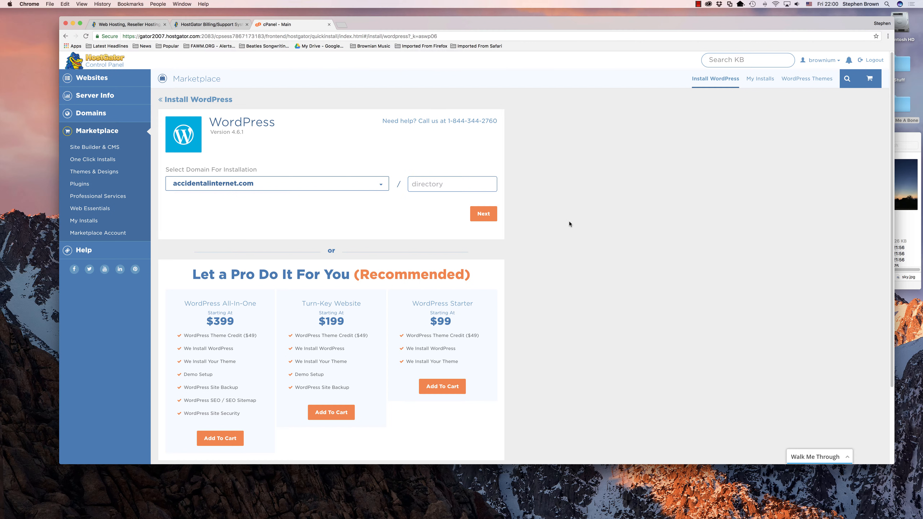
pyautogui.moveTo(474, 275); pyautogui.dragTo(169, 277)
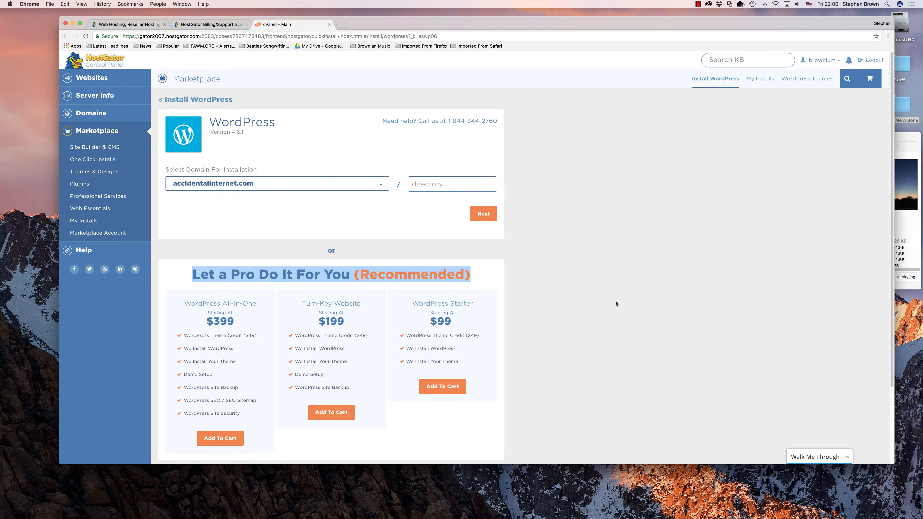
pyautogui.click(566, 307)
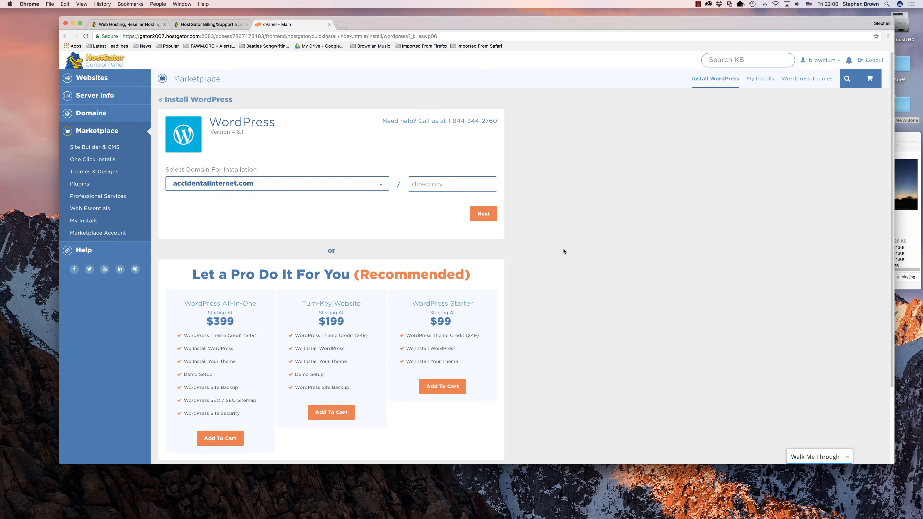
pyautogui.click(486, 217)
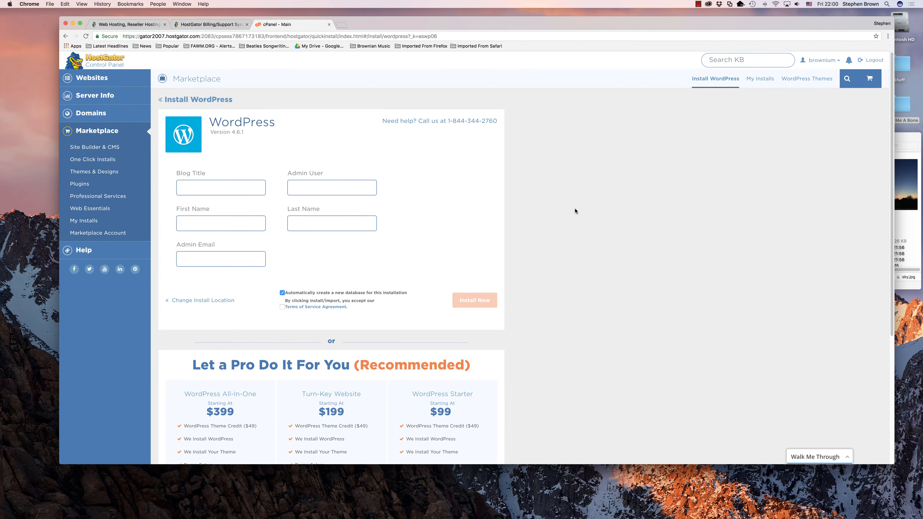
# Fill in the blog title Accidental Internet, "me" as admin user, first name and last name, and the admin's e-mail address
pyautogui.click(221, 191)
pyautogui.write('Accident')
pyautogui.write('al Internet')
pyautogui.write('me')
pyautogui.write('me')
pyautogui.write('me')
pyautogui.write('brow')
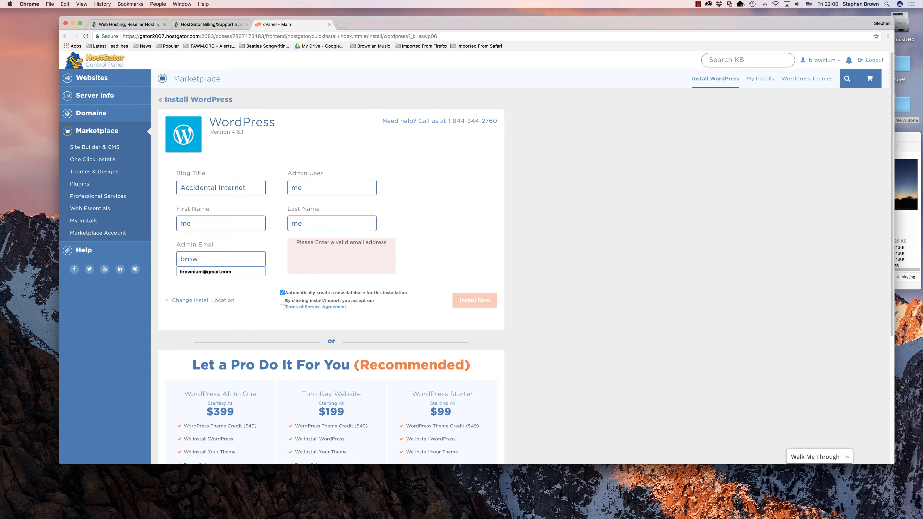
pyautogui.press('Down')
pyautogui.press('Return')
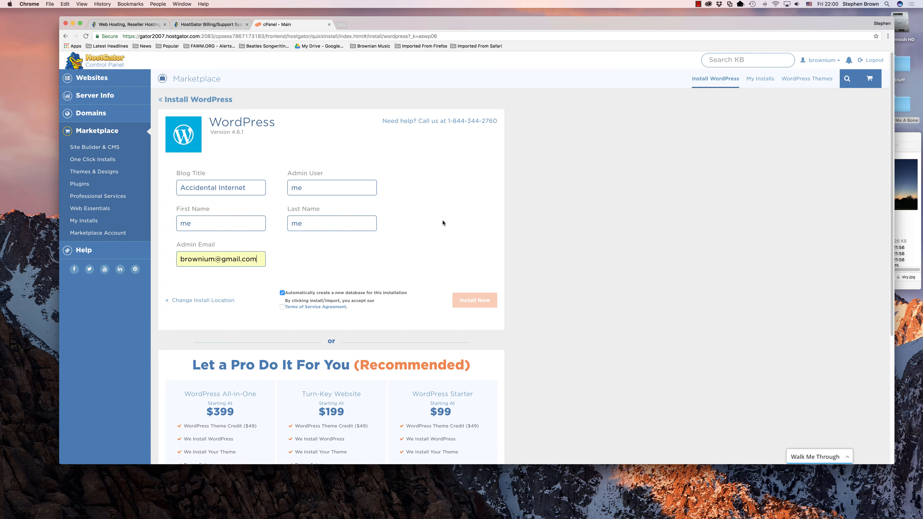
pyautogui.doubleClick(210, 259)
pyautogui.click(211, 259)
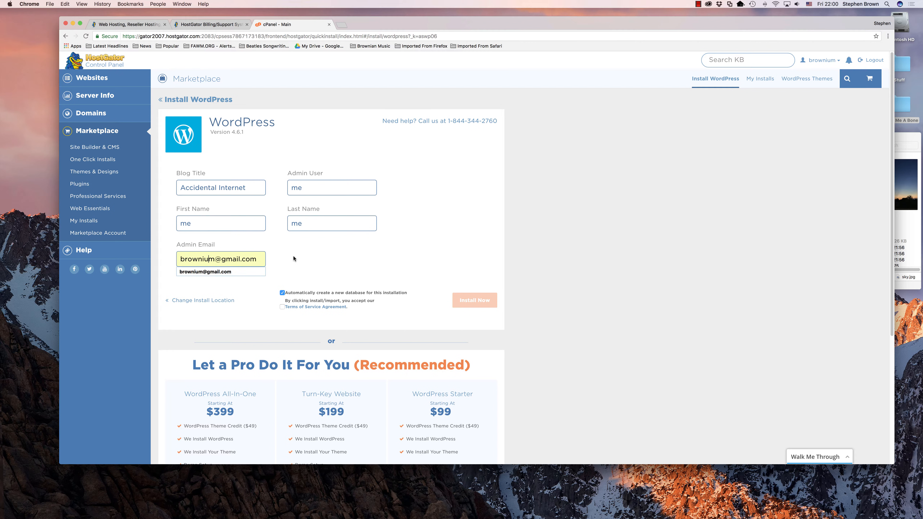
pyautogui.click(296, 259)
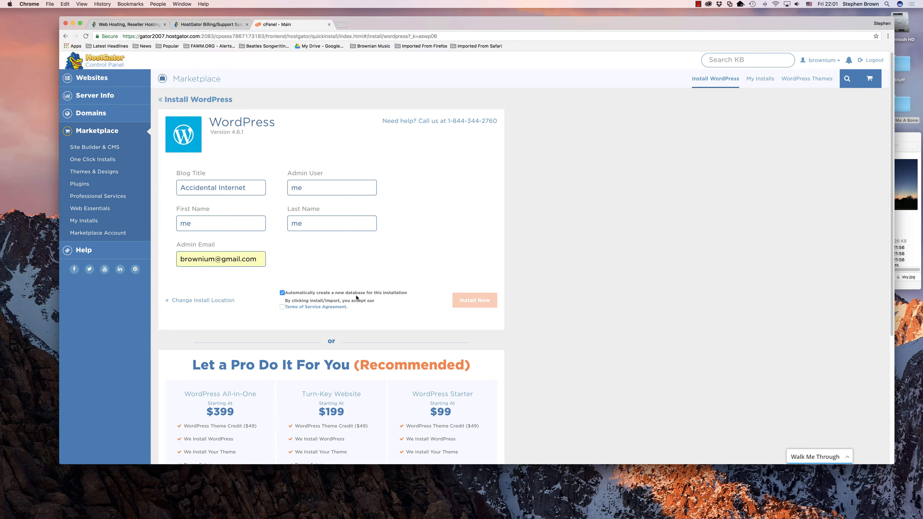
# Accept the Terms of Service Agreement and install WordPress with an automatically created database
pyautogui.click(282, 306)
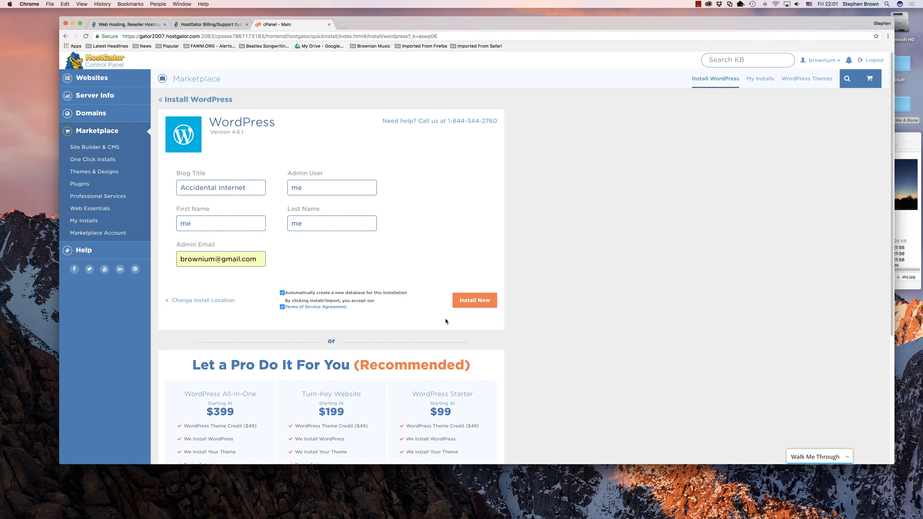
pyautogui.click(470, 304)
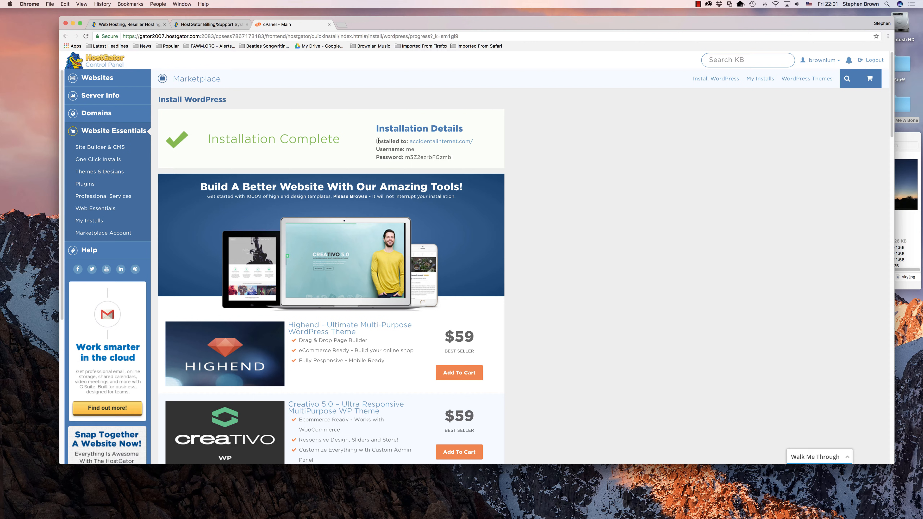
pyautogui.moveTo(375, 141); pyautogui.dragTo(464, 160)
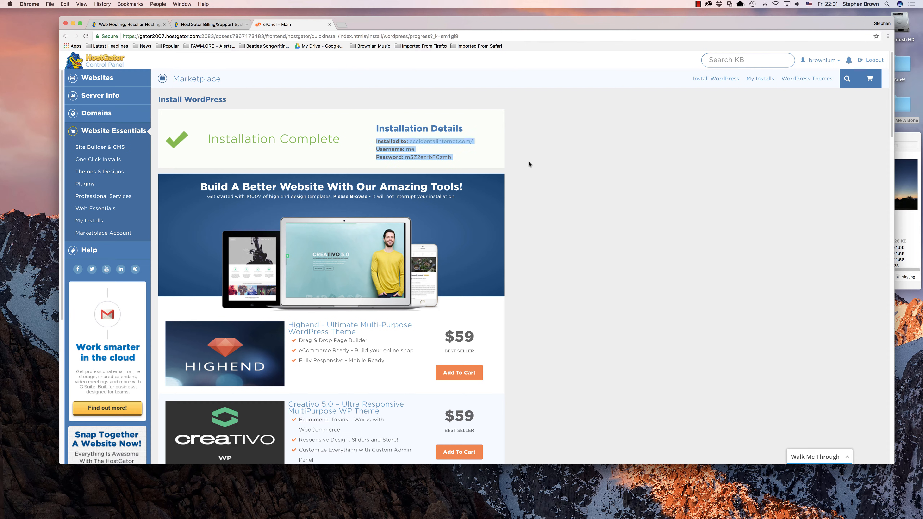
pyautogui.click(489, 160)
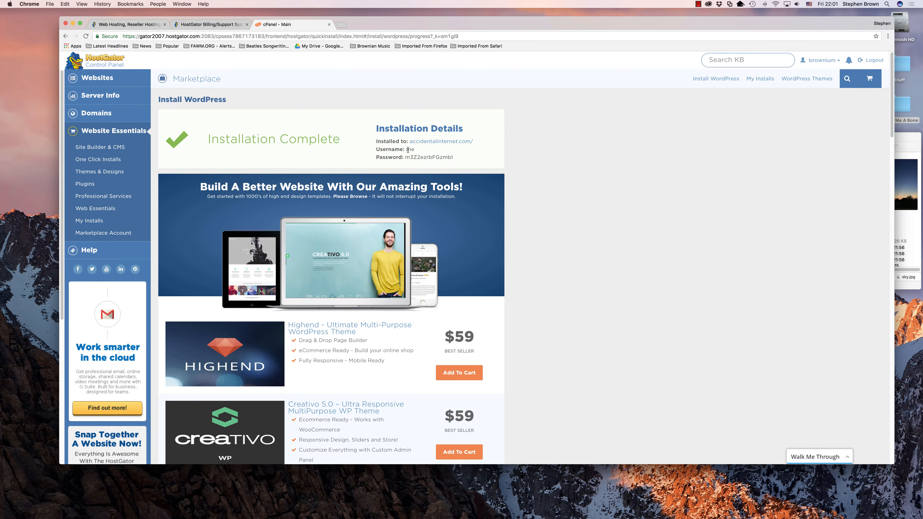
# Copy the generated admin password from the installation details and open the installed site in a new browser tab
pyautogui.moveTo(405, 157); pyautogui.dragTo(454, 158)
pyautogui.rightClick(433, 144)
pyautogui.click(449, 145)
pyautogui.click(372, 25)
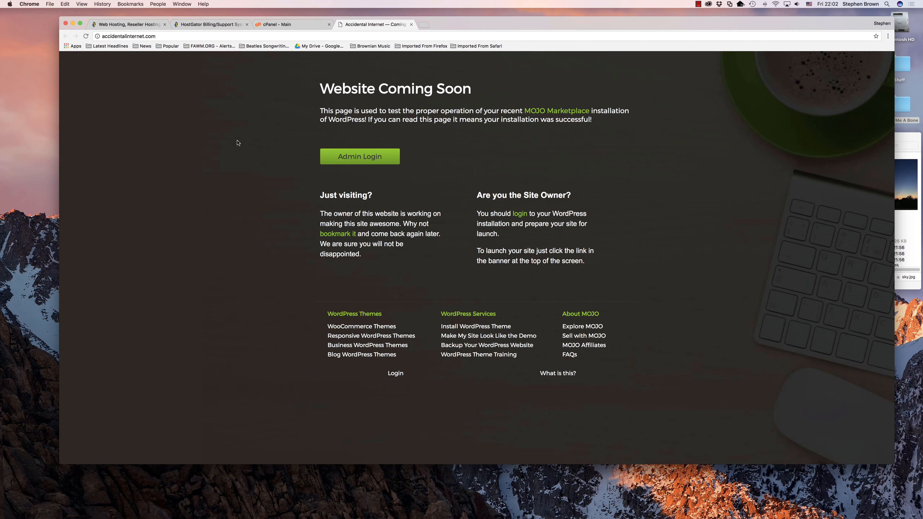
# Open the new site's admin login page and highlight its wp-login.php address
pyautogui.click(355, 161)
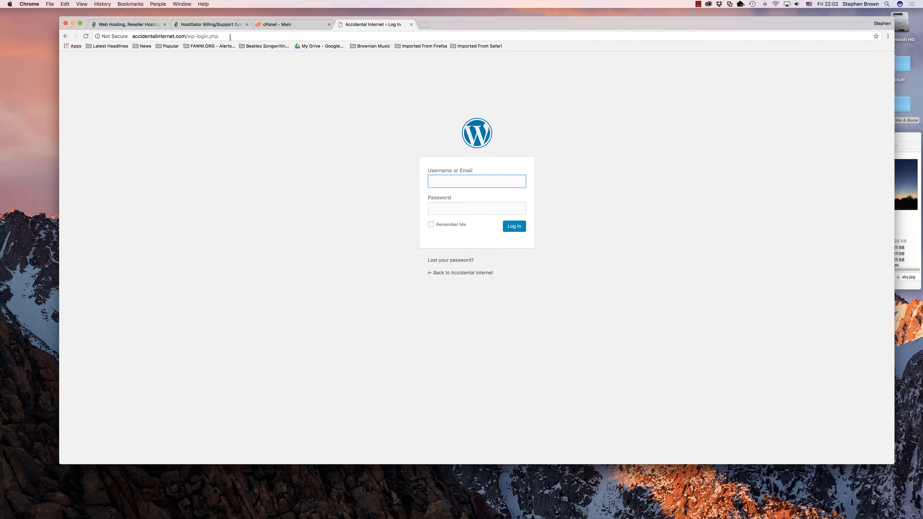
pyautogui.click(228, 36)
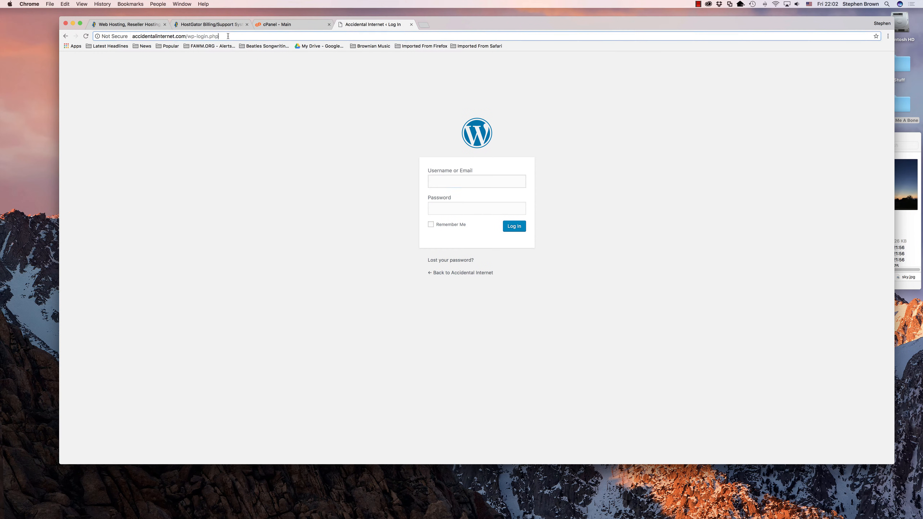
pyautogui.moveTo(228, 37); pyautogui.dragTo(163, 40)
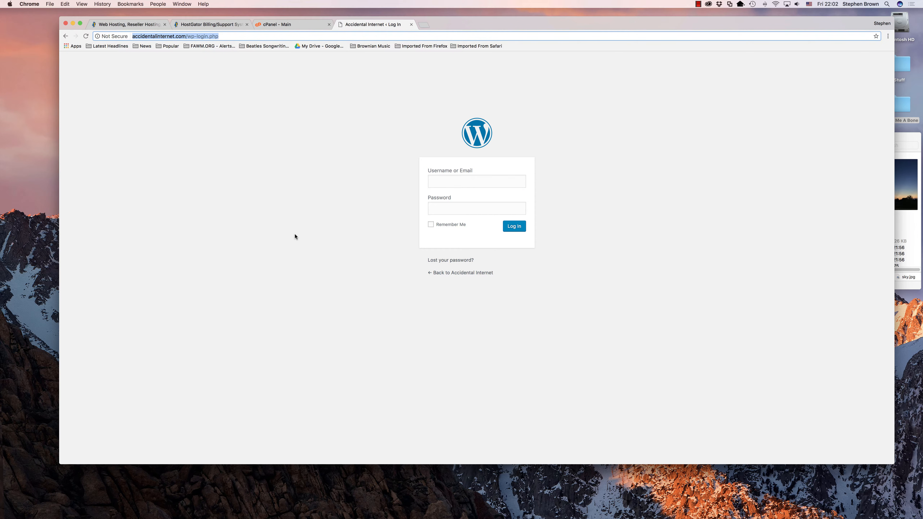
# Log in to WordPress with the username me and the copied account password, and save the login in the browser
pyautogui.click(460, 180)
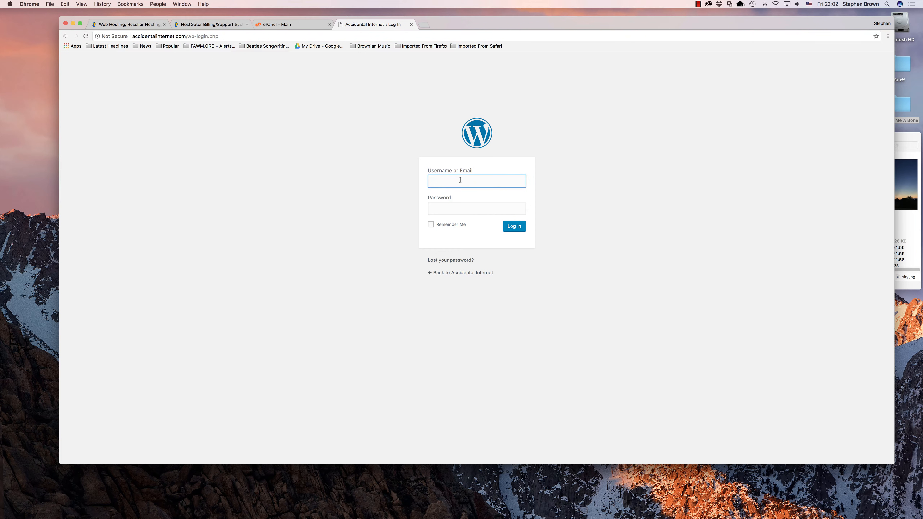
pyautogui.write('me')
pyautogui.press('Tab')
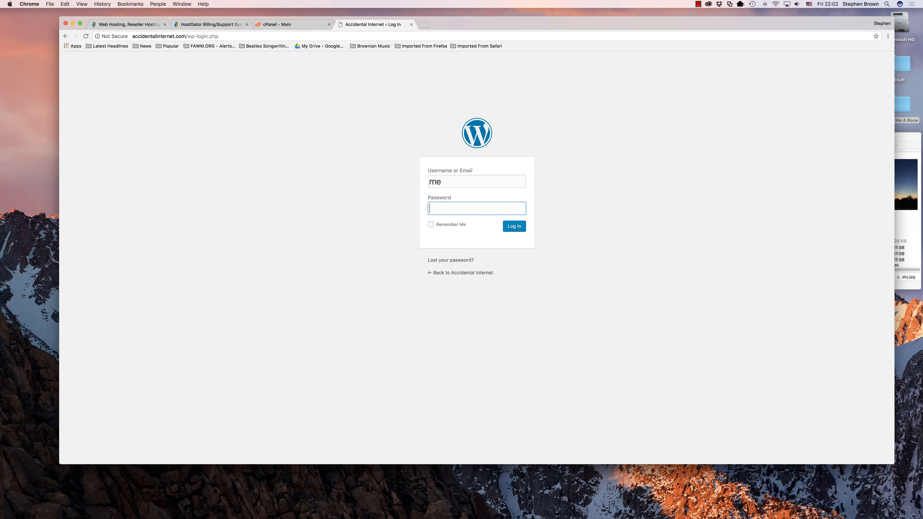
pyautogui.press('super+v')
pyautogui.click(513, 231)
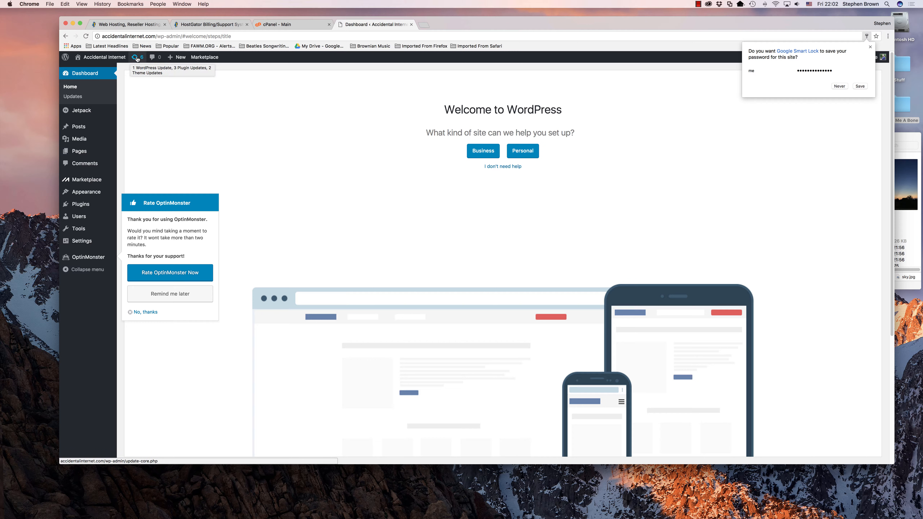
pyautogui.click(860, 87)
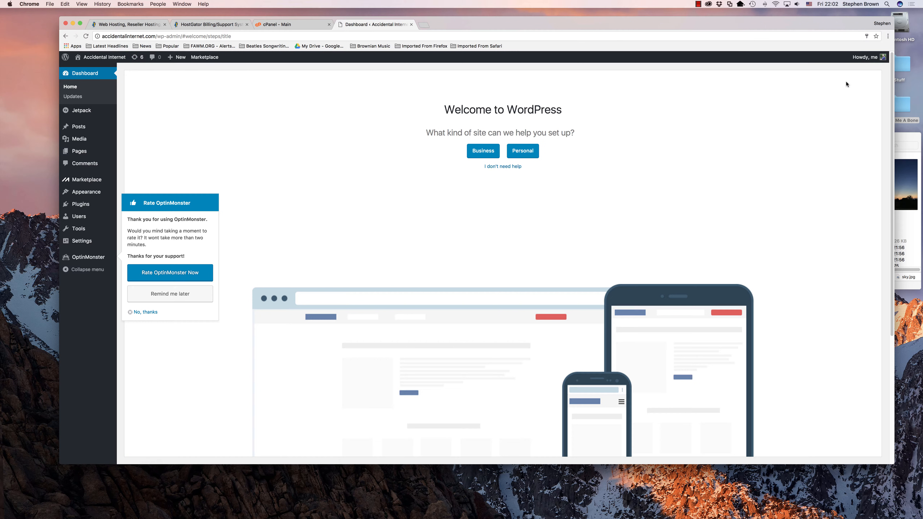
# Open the WordPress Updates page and update WordPress to version 4.7.2
pyautogui.click(137, 59)
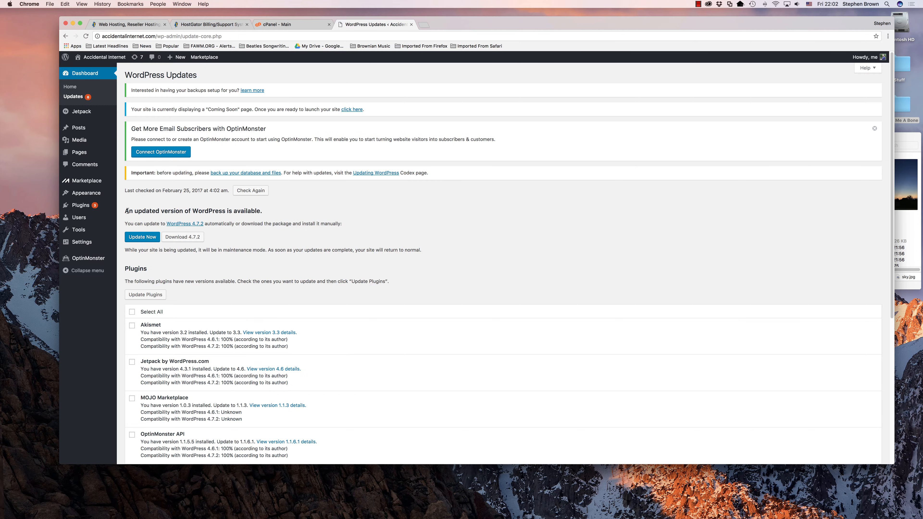
pyautogui.moveTo(127, 211); pyautogui.dragTo(262, 210)
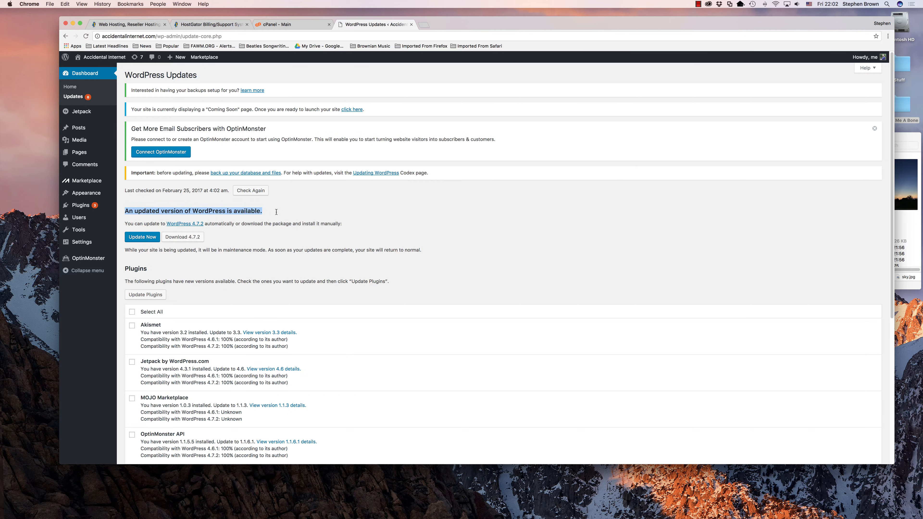
pyautogui.click(142, 237)
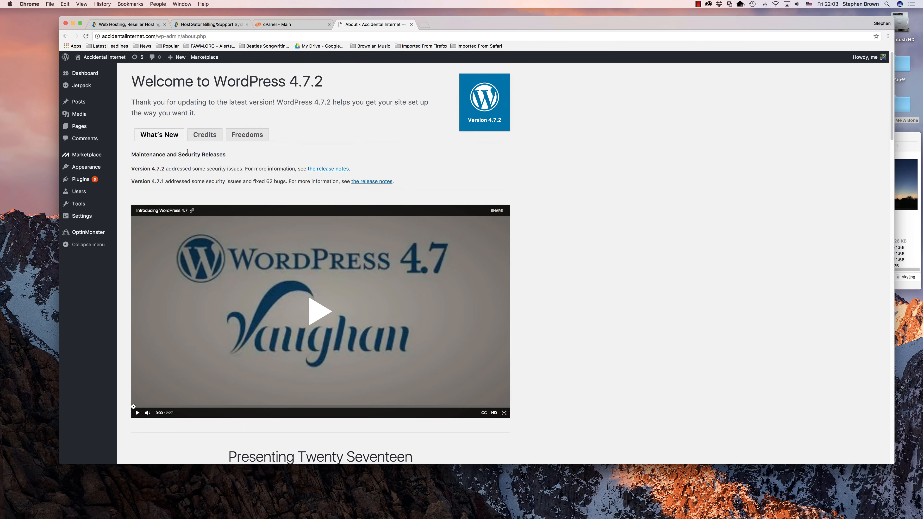
# Return to the WordPress Updates page and update all listed plugins
pyautogui.click(136, 58)
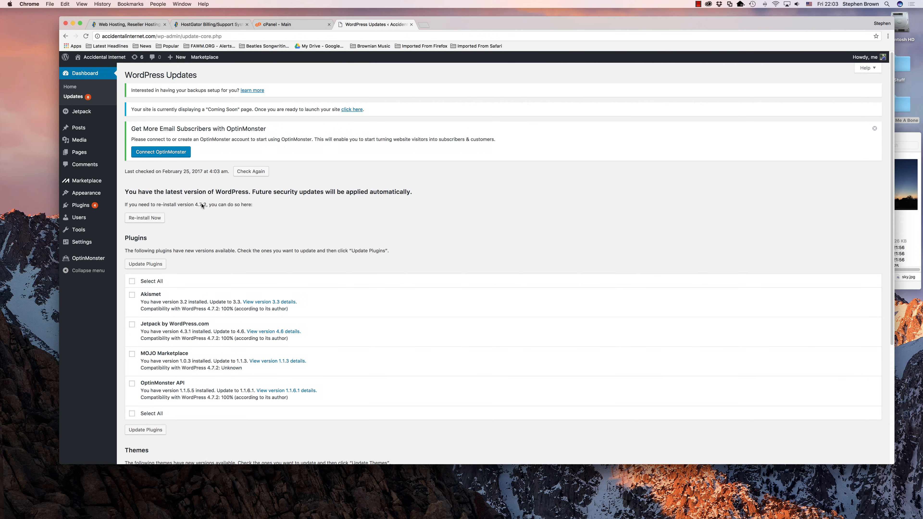
pyautogui.click(132, 281)
pyautogui.click(145, 264)
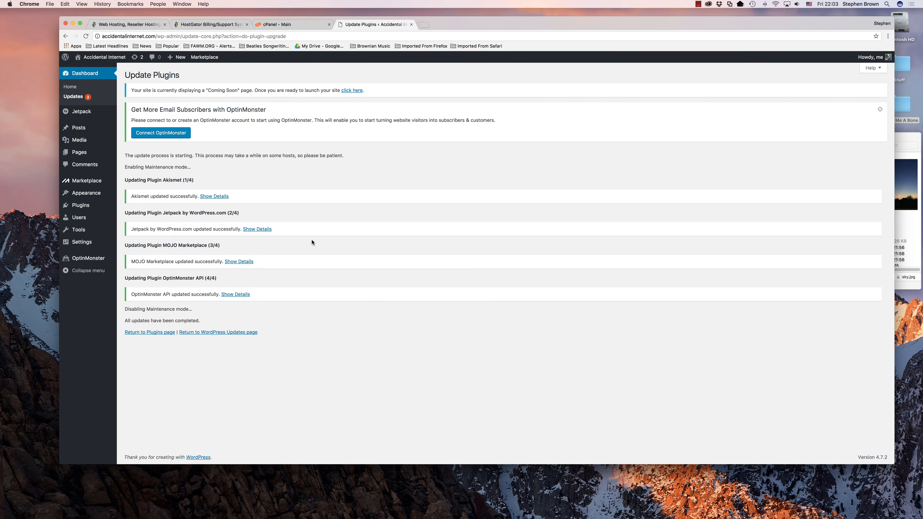
# Go back to the WordPress Updates page and update the Twenty Fifteen and Twenty Fourteen themes
pyautogui.click(215, 336)
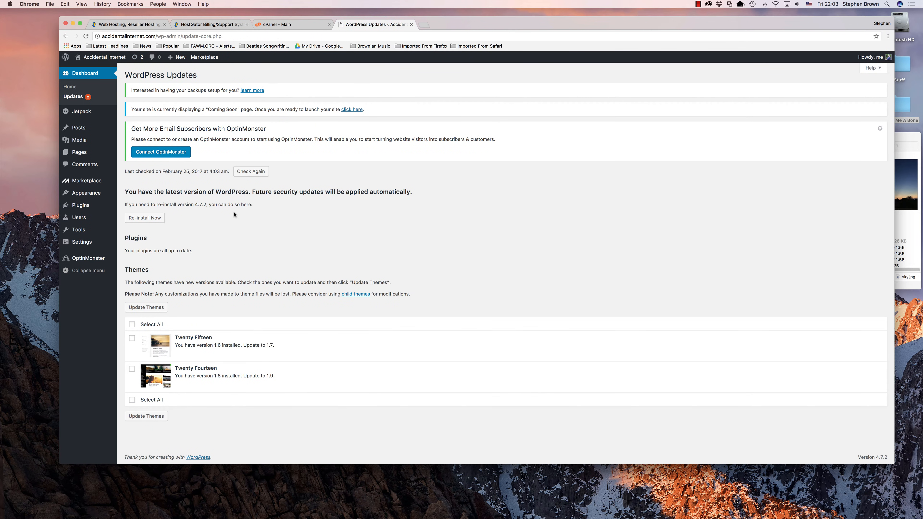
pyautogui.click(132, 325)
pyautogui.click(146, 307)
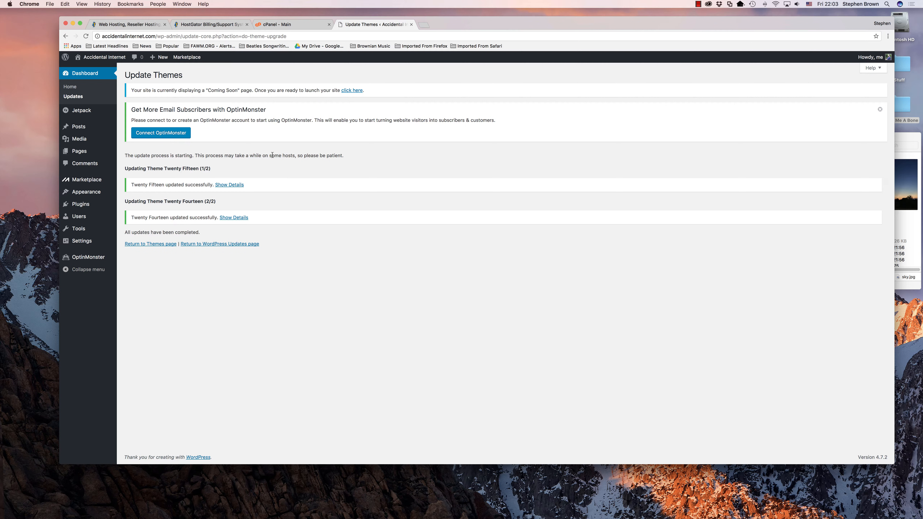
# Open the list of posts and start a new post
pyautogui.moveTo(79, 128)
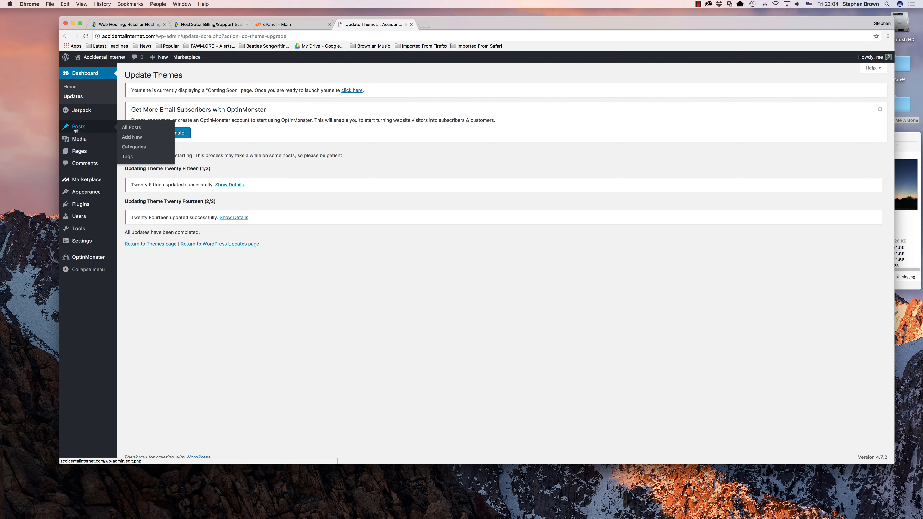
pyautogui.click(76, 129)
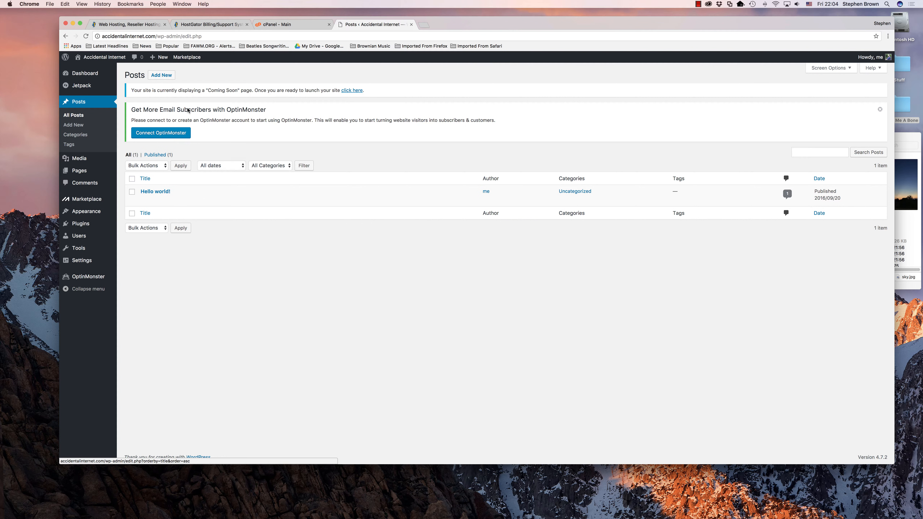
pyautogui.click(158, 78)
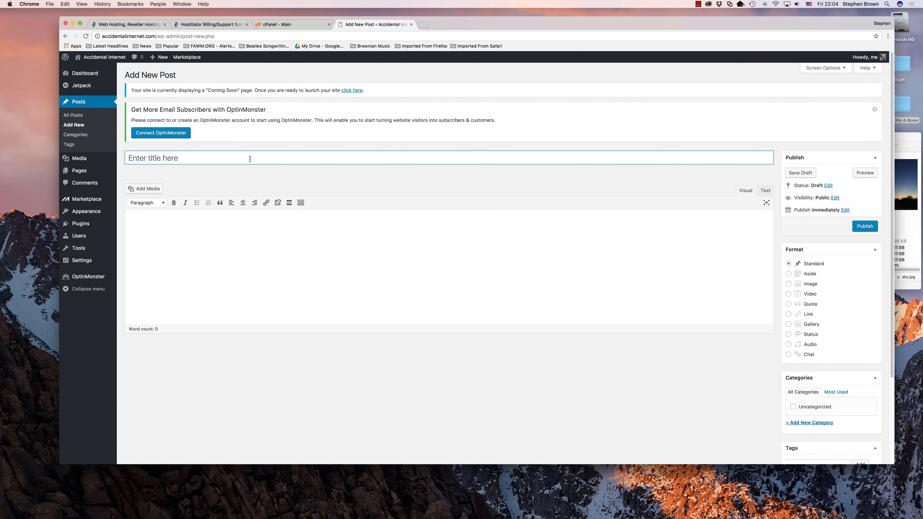
# Title the post "Throw Me A Bone" and enter the body text "This song is called Throw Me A Bone"
pyautogui.write('Throw Me A Bone')
pyautogui.press('Tab')
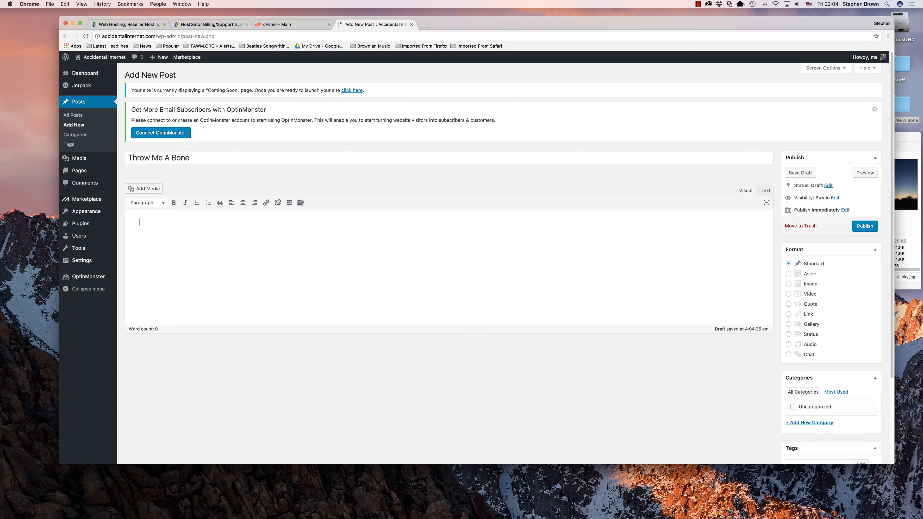
pyautogui.write('This song is called Throw Me A Bone')
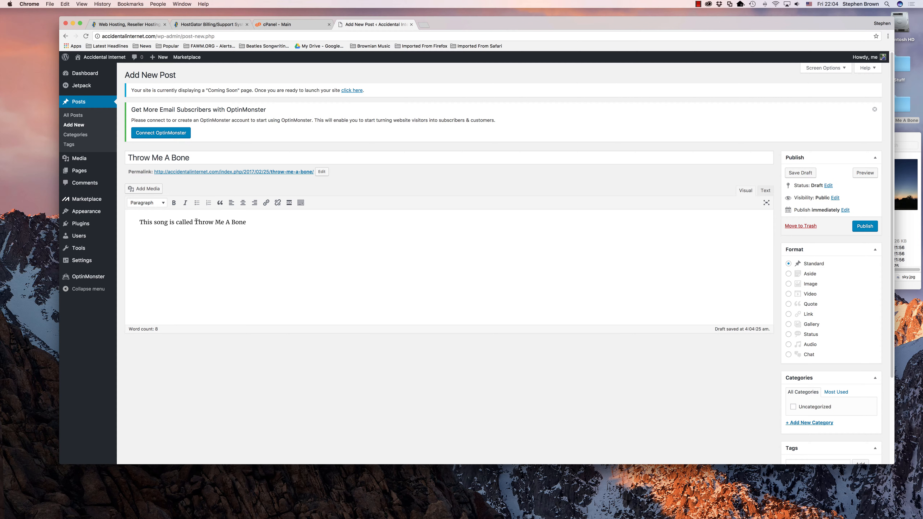
# Italicize the song title "Throw Me A Bone" in the body text and make the word "This" bold
pyautogui.moveTo(196, 221); pyautogui.dragTo(245, 222)
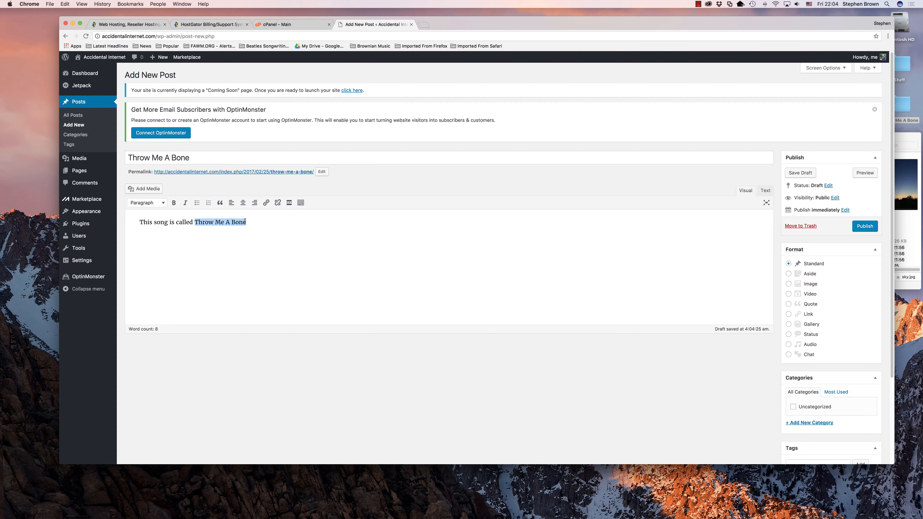
pyautogui.click(185, 203)
pyautogui.moveTo(140, 222); pyautogui.dragTo(152, 223)
pyautogui.click(173, 203)
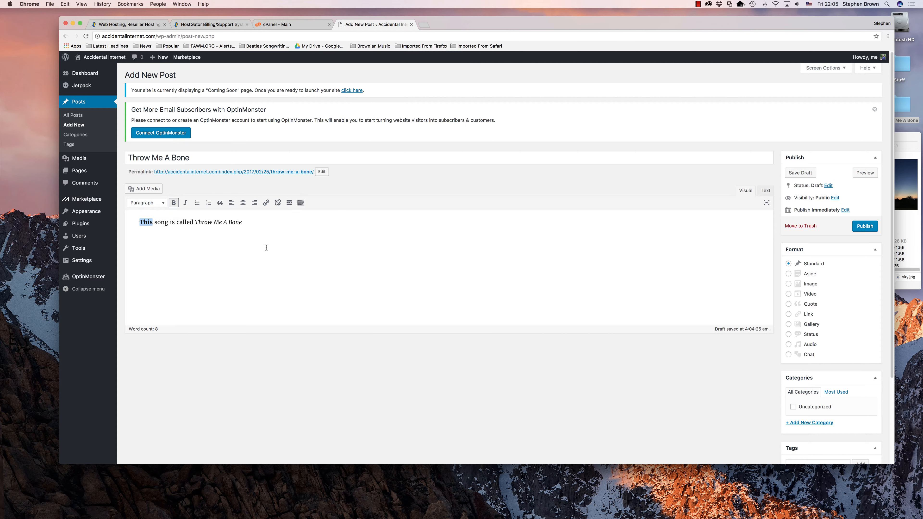
pyautogui.click(260, 254)
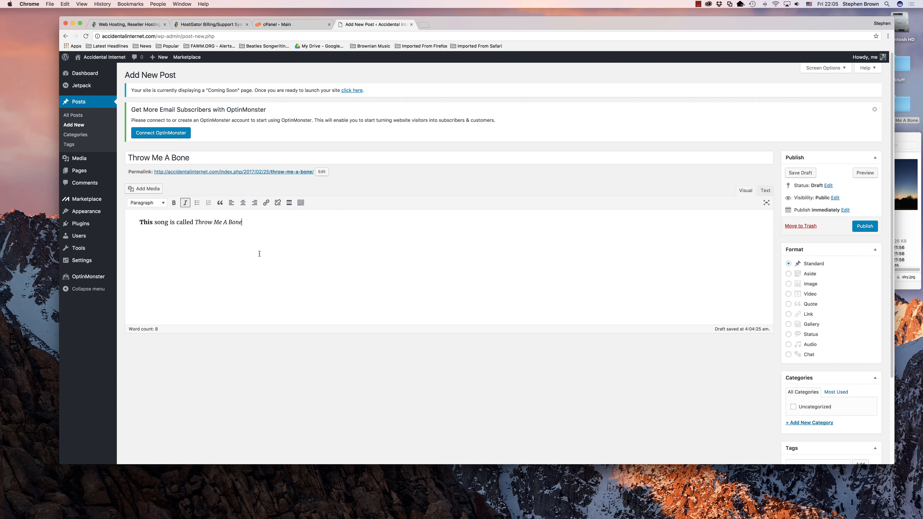
# Add an empty line above the body text, upload sky.jpg from the Throw Me A Bone folder and insert it there
pyautogui.click(138, 223)
pyautogui.press('Return')
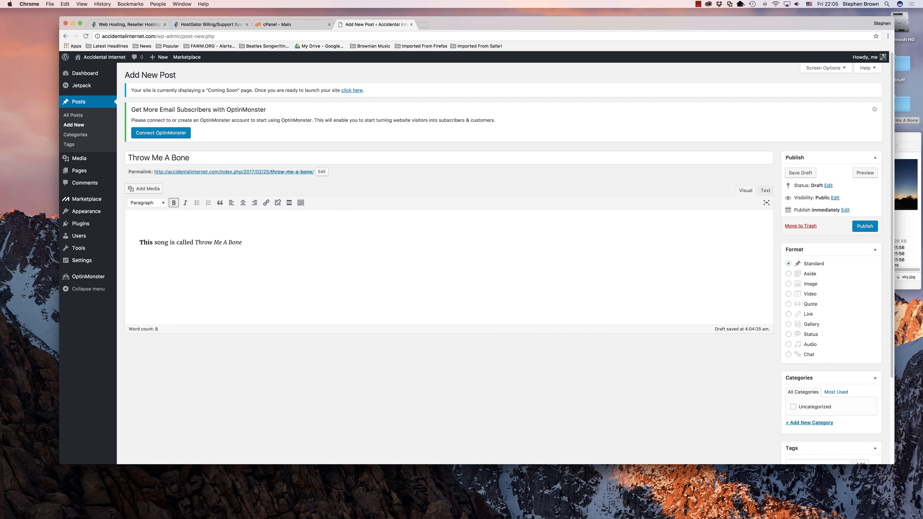
pyautogui.press('Up')
pyautogui.click(145, 190)
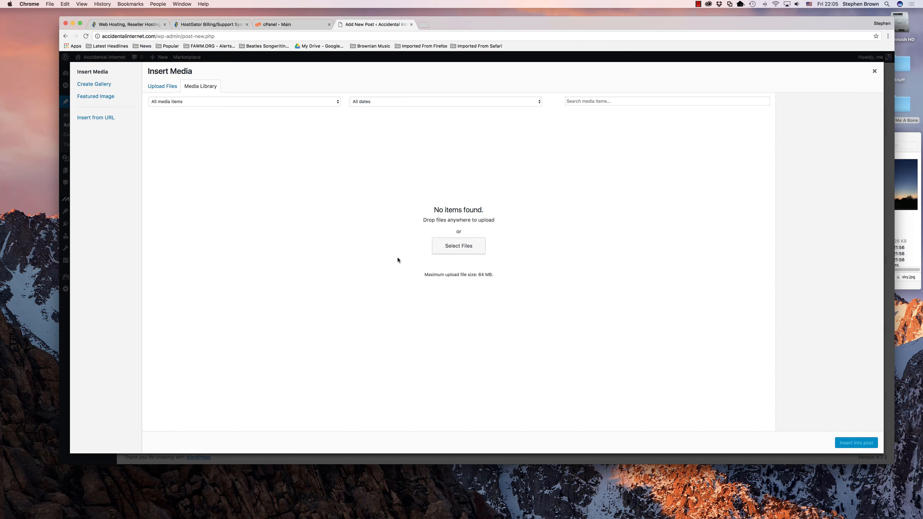
pyautogui.click(163, 86)
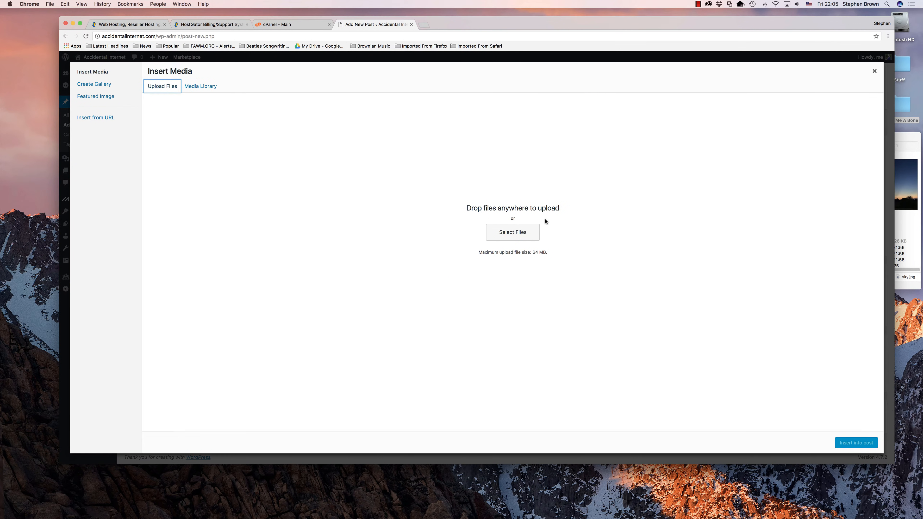
pyautogui.click(516, 232)
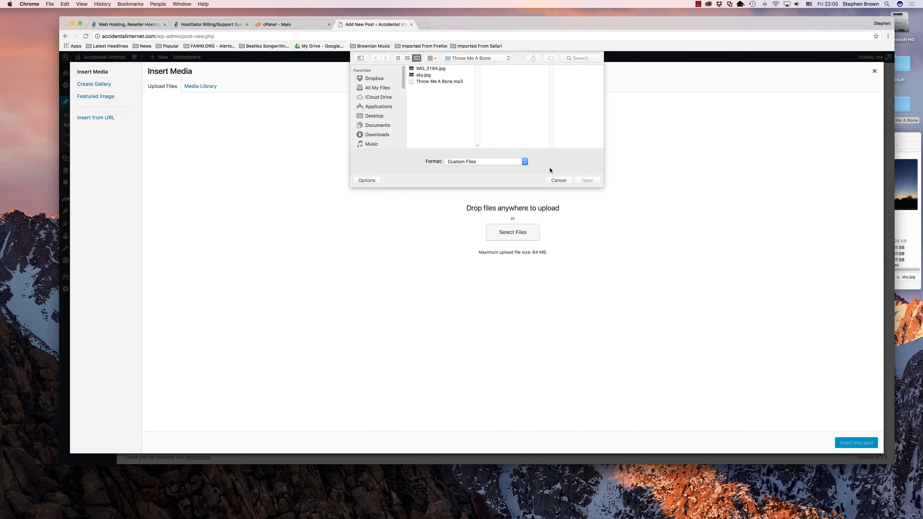
pyautogui.click(559, 180)
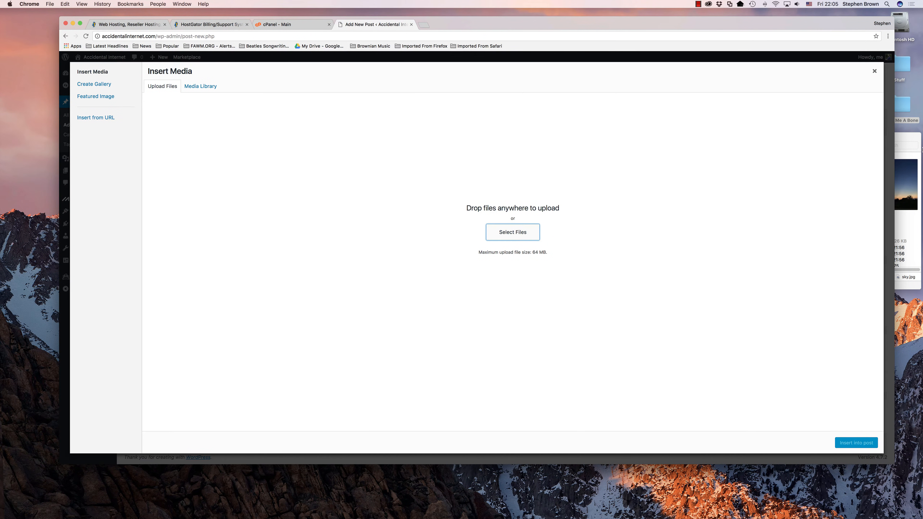
pyautogui.click(901, 138)
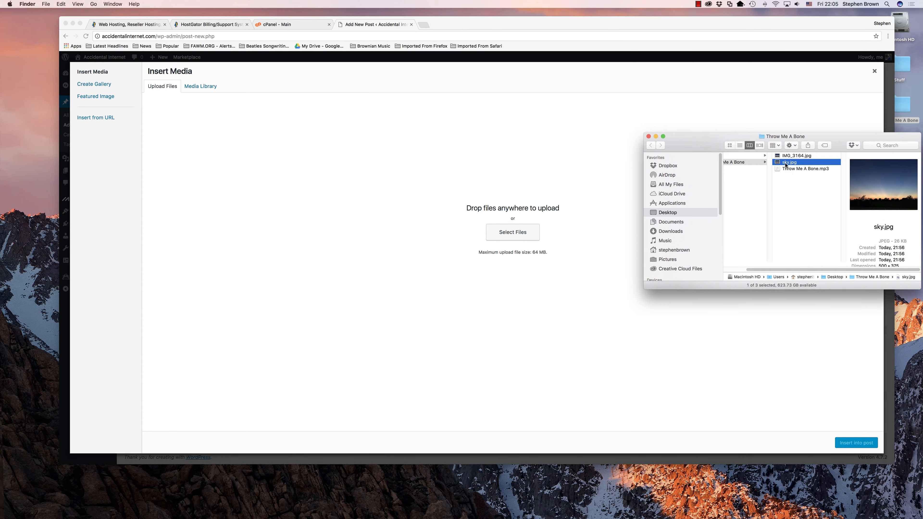
pyautogui.moveTo(787, 164); pyautogui.dragTo(474, 226)
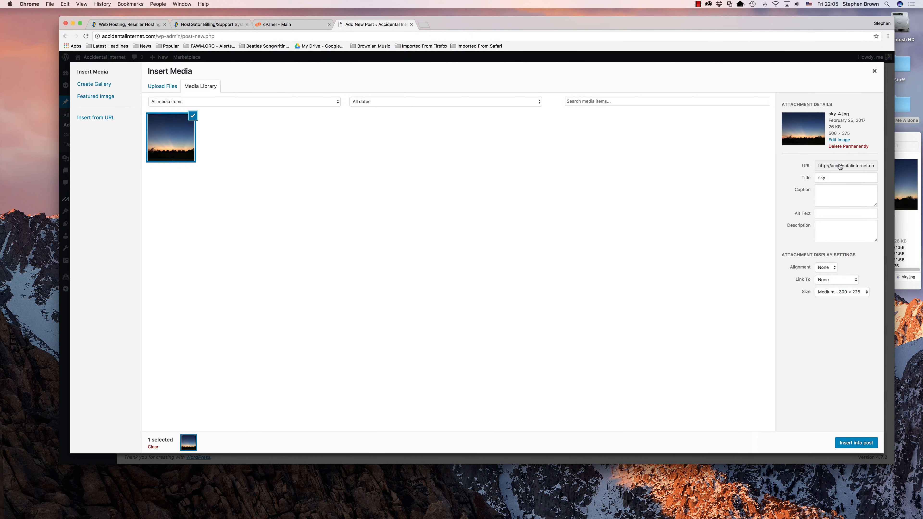
pyautogui.doubleClick(820, 178)
pyautogui.click(852, 445)
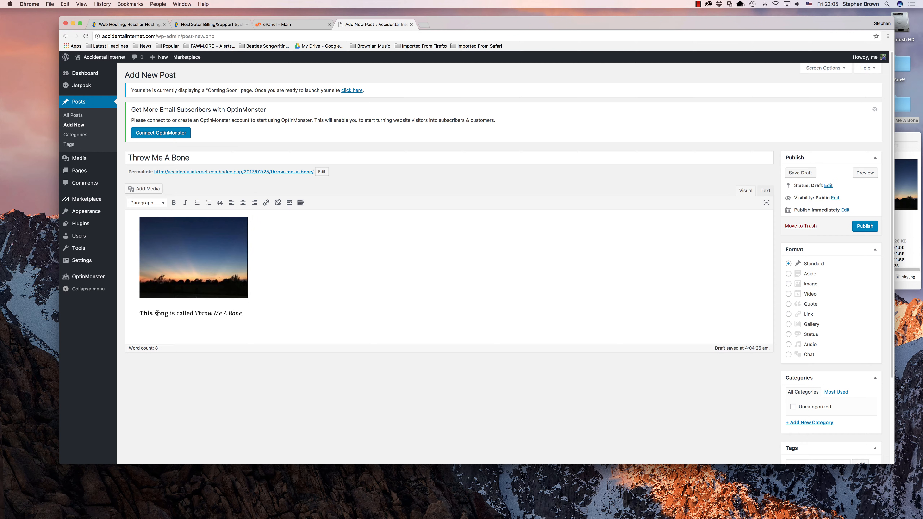
# Add a new line below the body text, upload Throw Me A Bone.mp3 and insert it there as an embedded media player
pyautogui.click(243, 313)
pyautogui.press('Return')
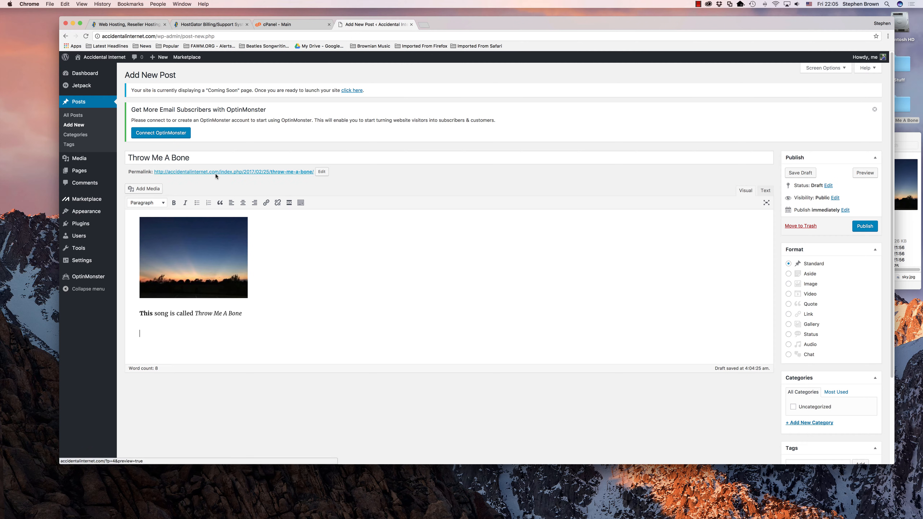
pyautogui.click(149, 189)
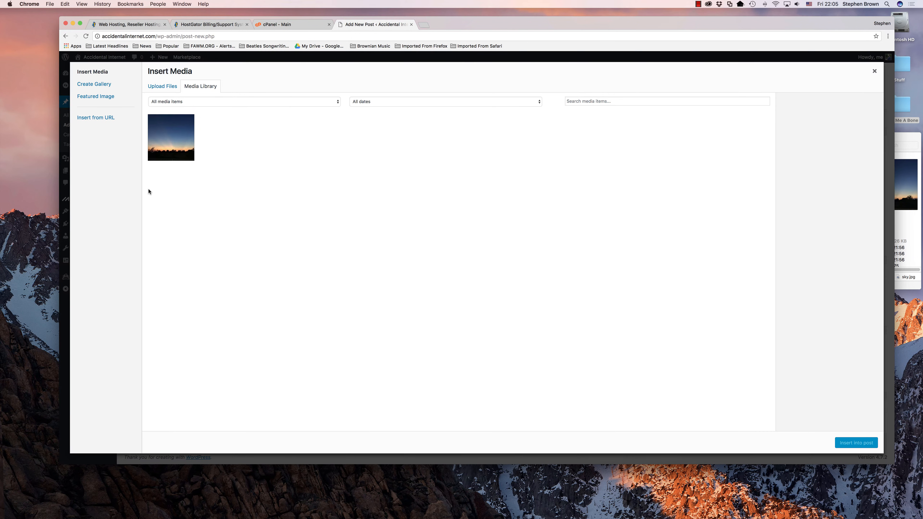
pyautogui.click(162, 89)
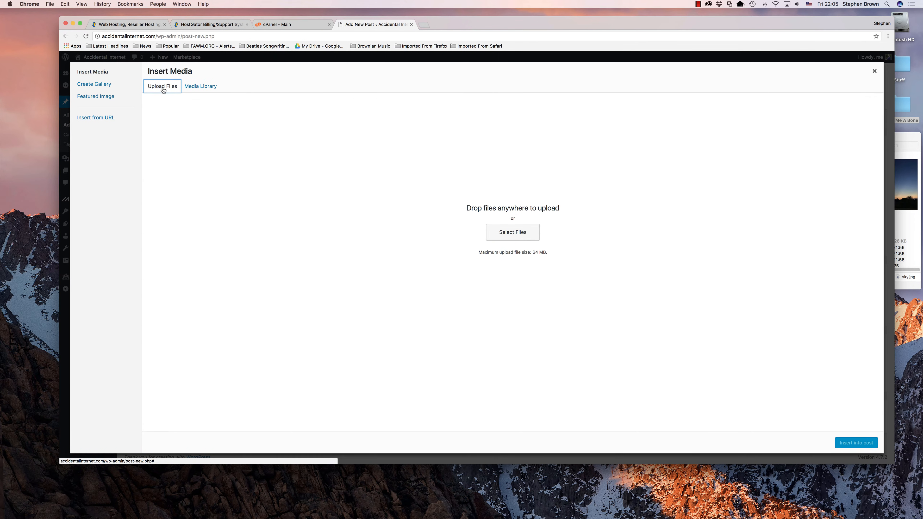
pyautogui.click(514, 236)
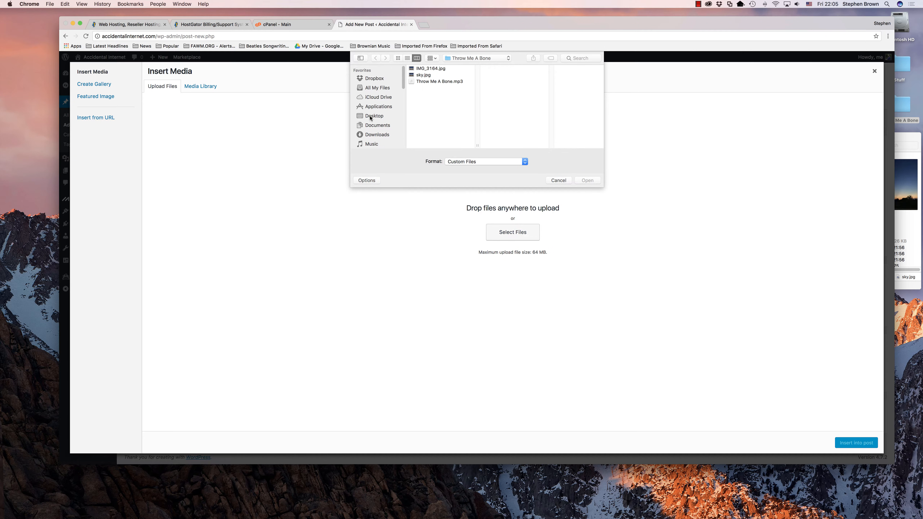
pyautogui.click(429, 83)
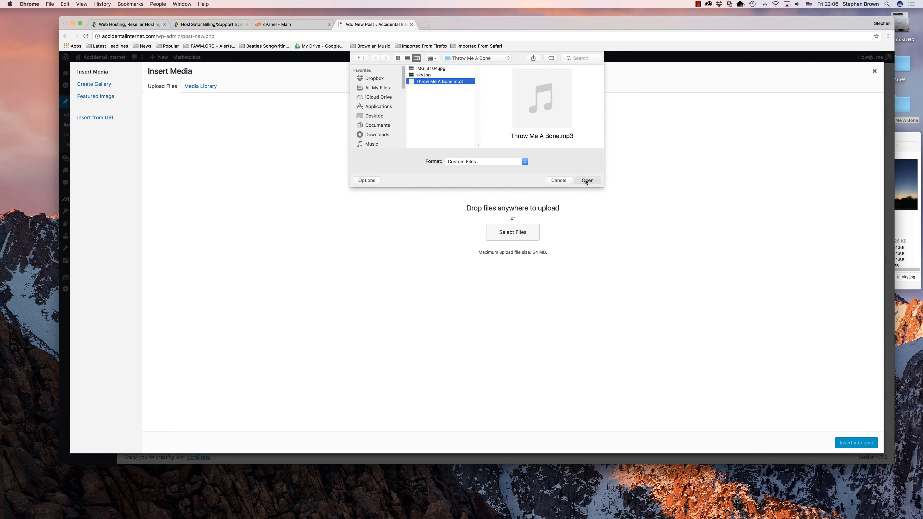
pyautogui.click(588, 180)
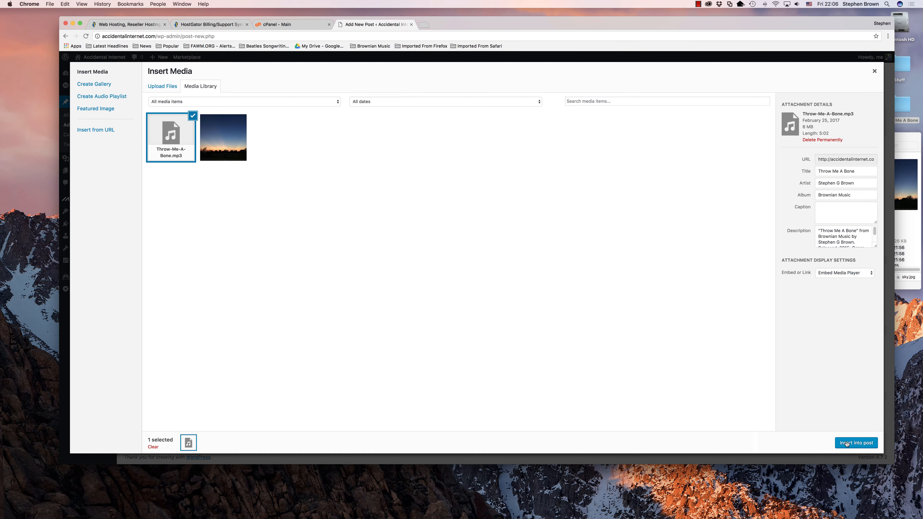
pyautogui.click(854, 444)
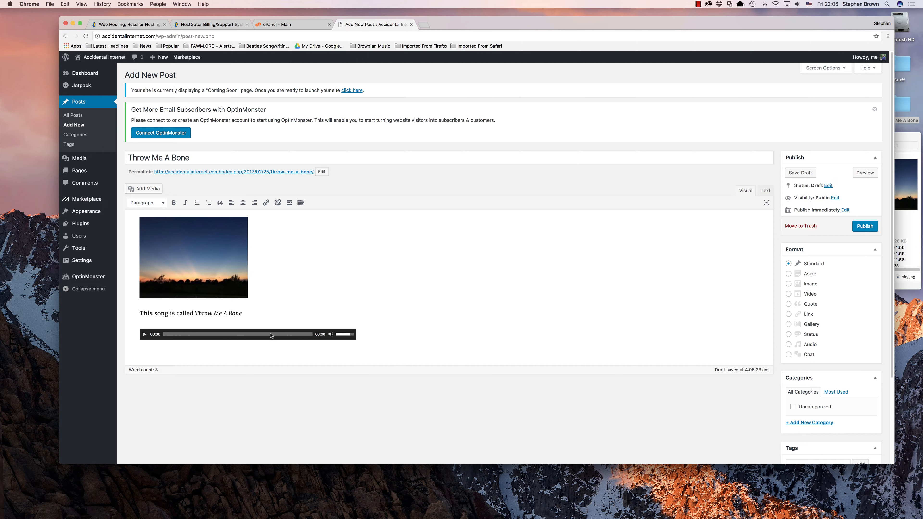
# Add the paragraph "We can add more text" below the audio player and preview the post
pyautogui.press('Return')
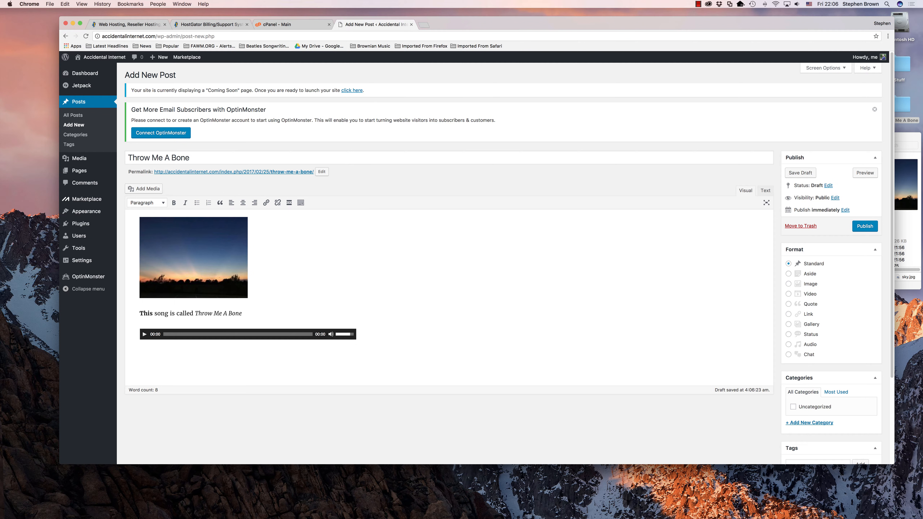
pyautogui.write('We can add more text')
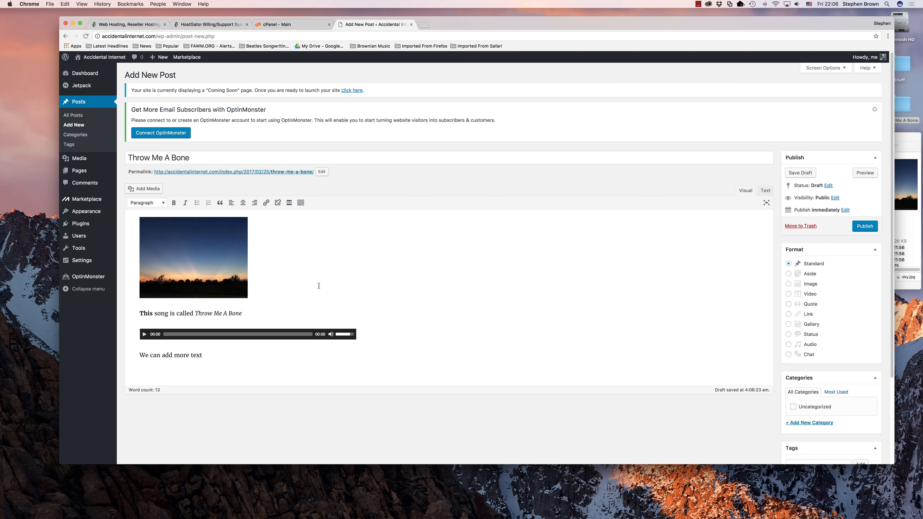
pyautogui.click(865, 173)
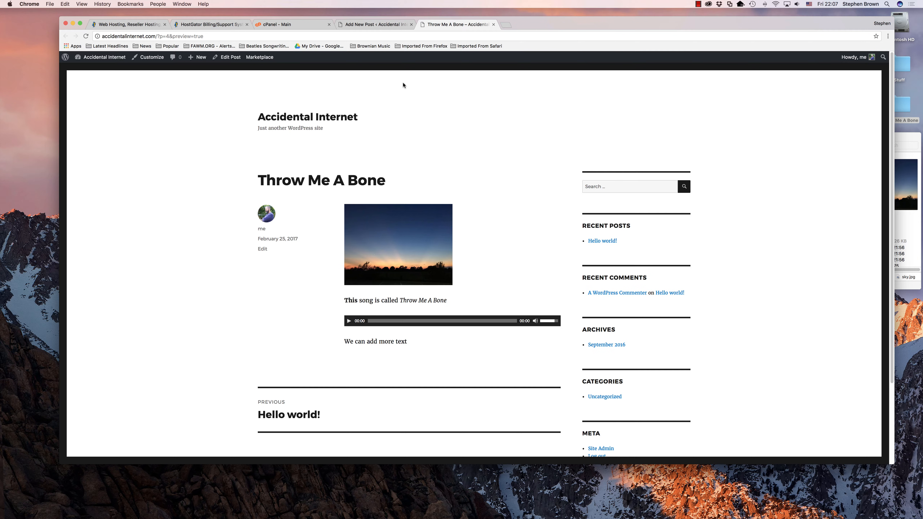
# Return to the post editor and enlarge the sky image to about the width of the audio player
pyautogui.click(375, 27)
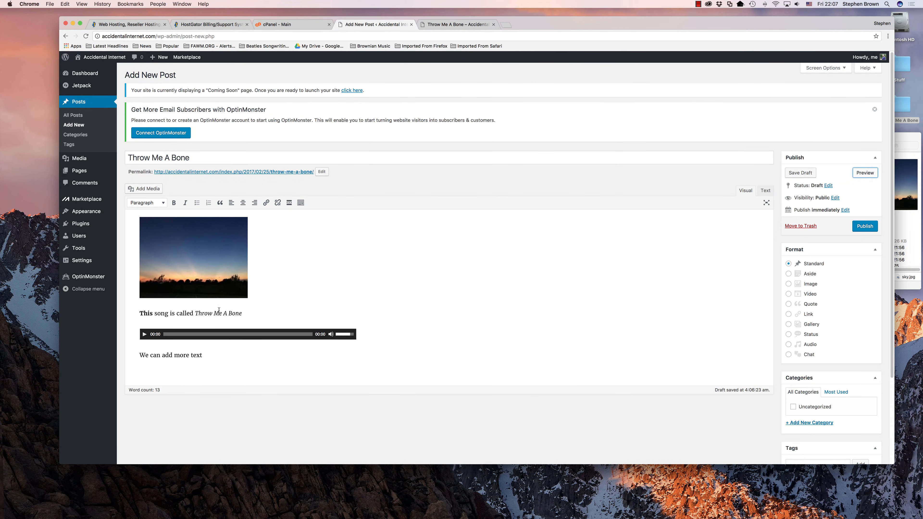
pyautogui.click(220, 278)
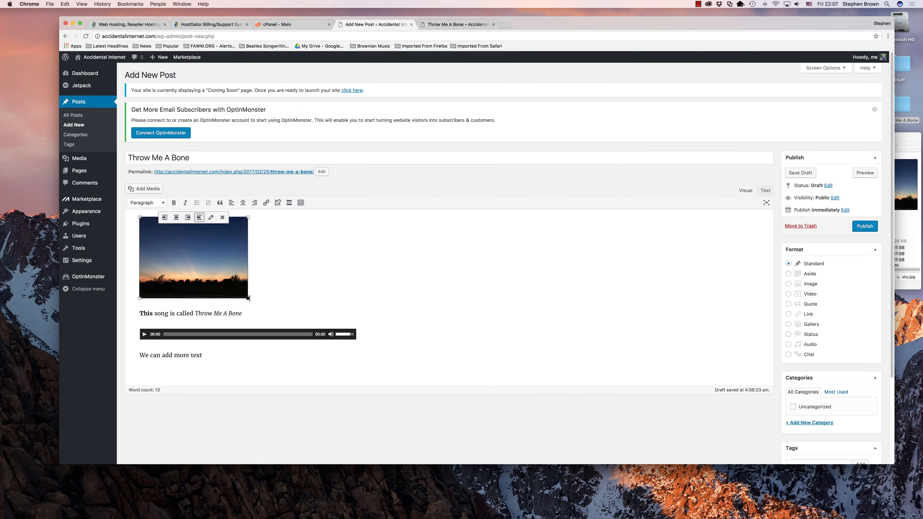
pyautogui.moveTo(248, 298); pyautogui.dragTo(357, 347)
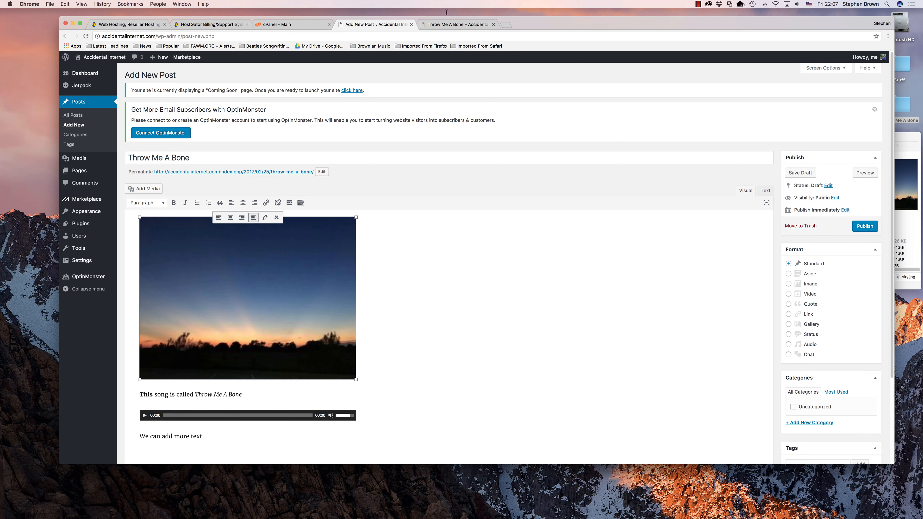
# Replace the outdated preview with a fresh one, review the whole post page with the enlarged image, and close the preview
pyautogui.click(464, 26)
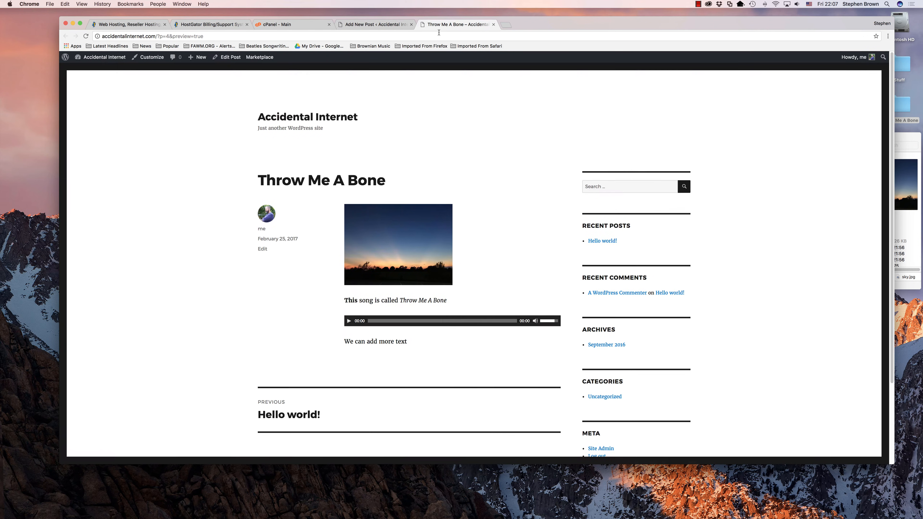
pyautogui.click(86, 36)
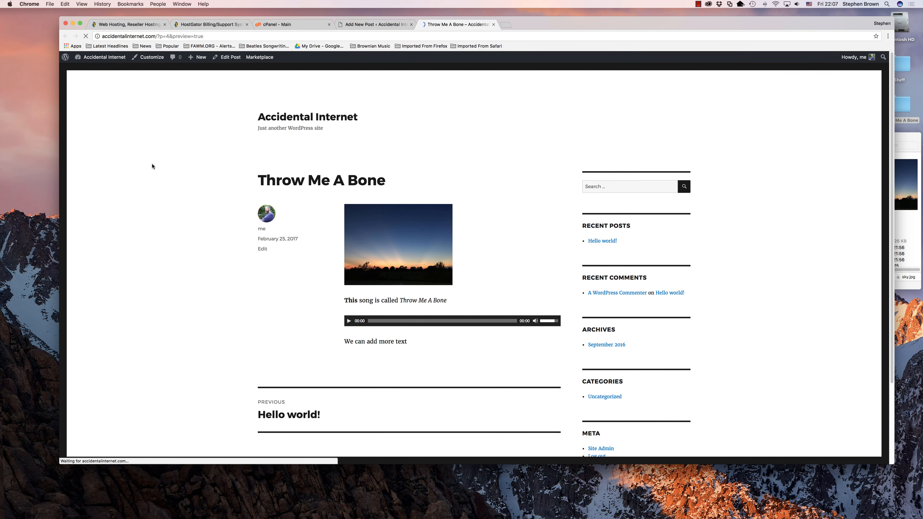
pyautogui.click(494, 24)
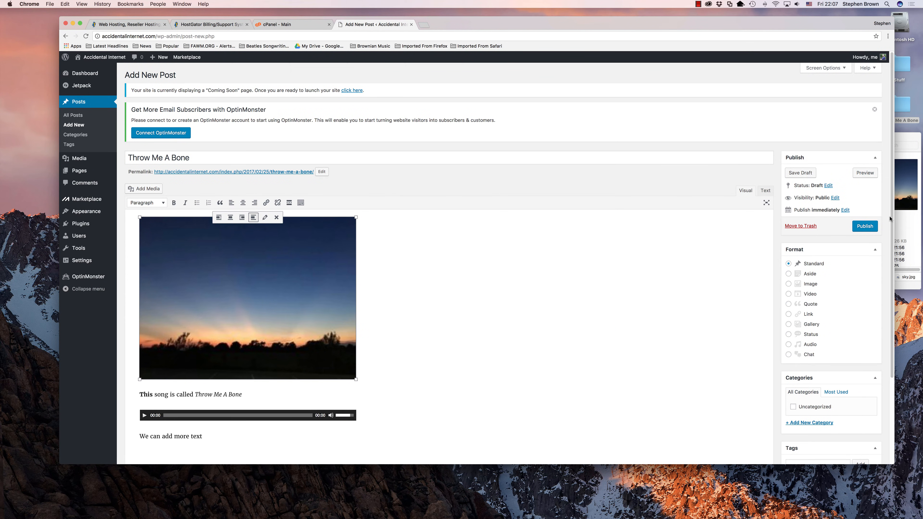
pyautogui.click(865, 174)
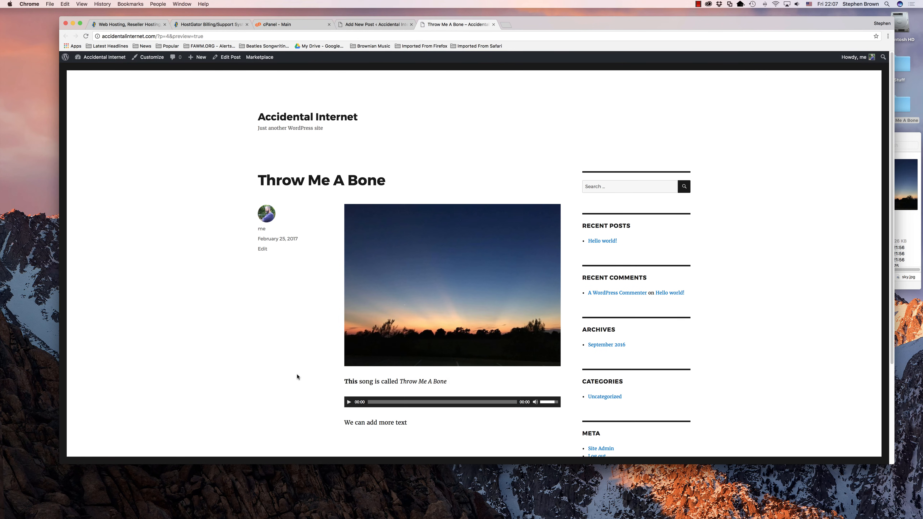
pyautogui.scroll(-5, 299, 378)
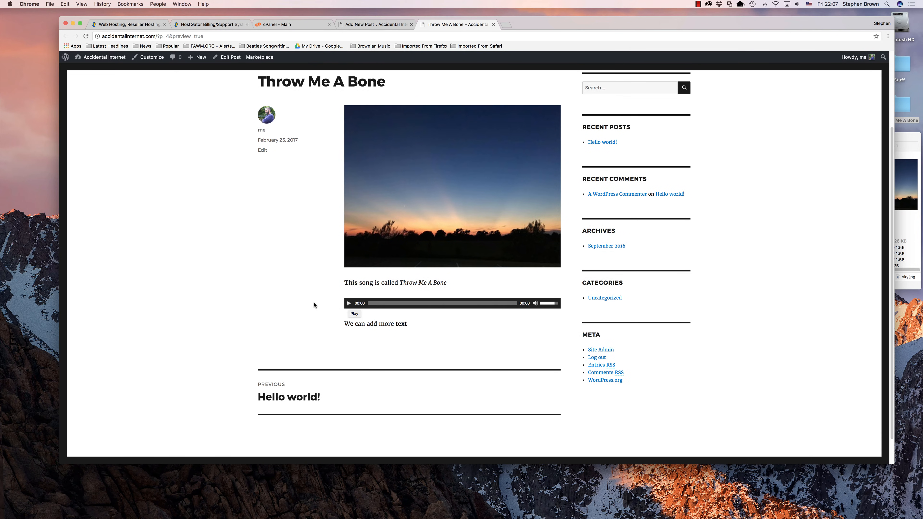
pyautogui.scroll(-3, 286, 296)
pyautogui.scroll(10, 286, 296)
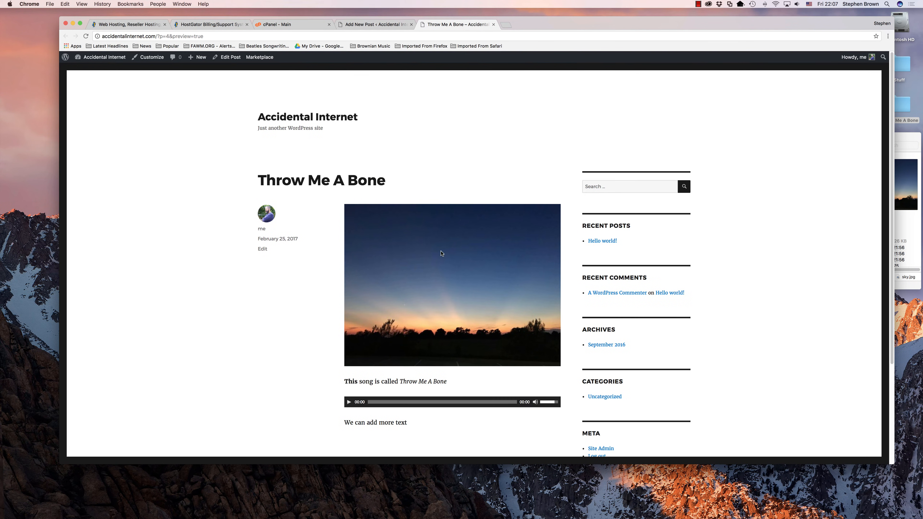
pyautogui.click(493, 24)
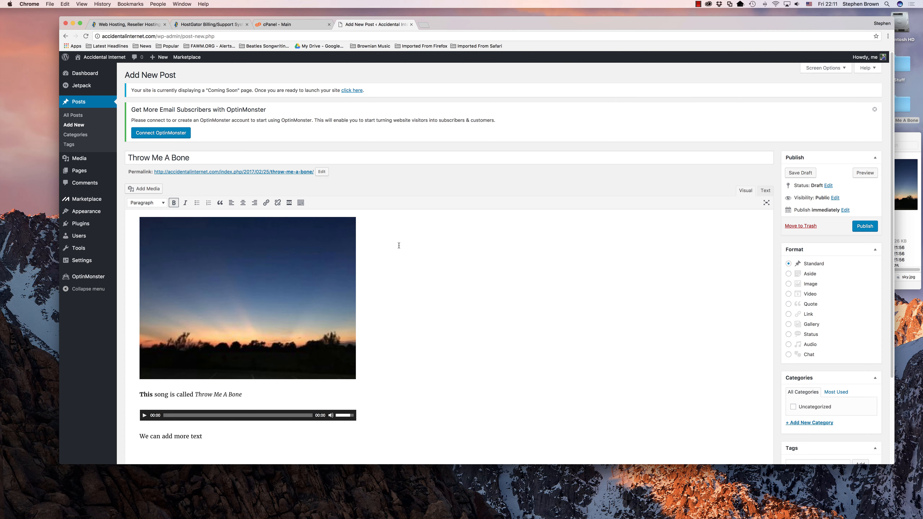
pyautogui.click(845, 211)
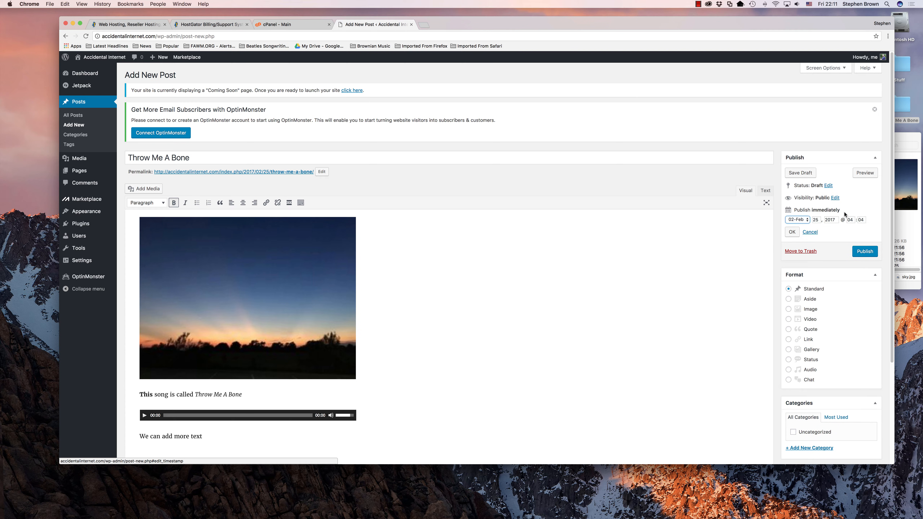
pyautogui.click(808, 220)
pyautogui.click(809, 220)
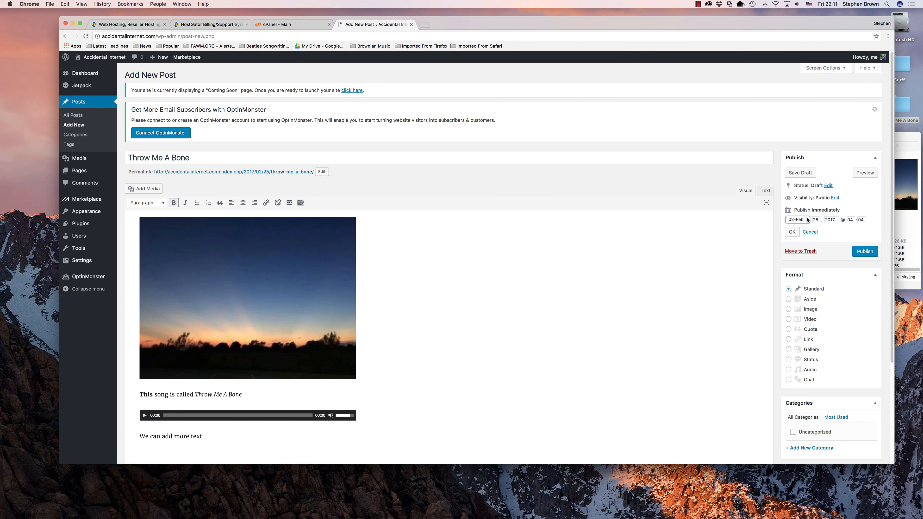
pyautogui.click(811, 233)
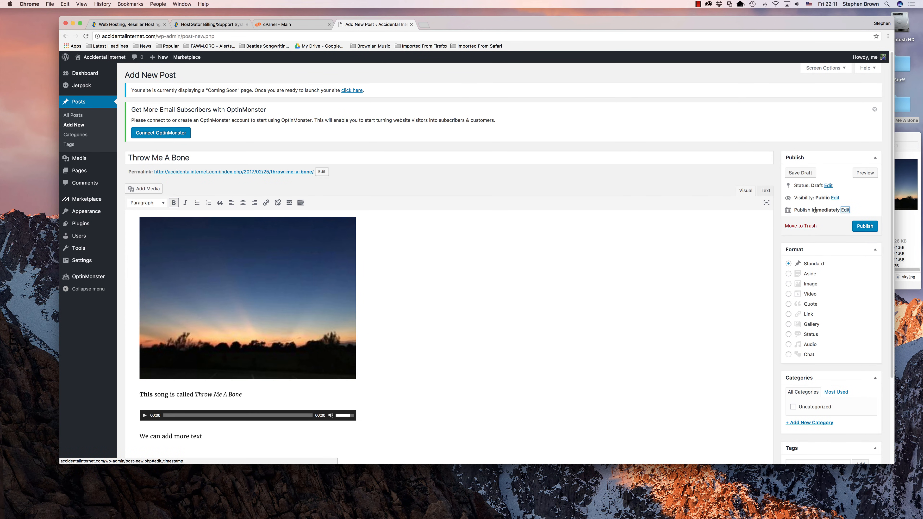
# Publish the Throw Me A Bone post immediately and launch the site so it no longer uses the "Coming Soon" page
pyautogui.click(864, 226)
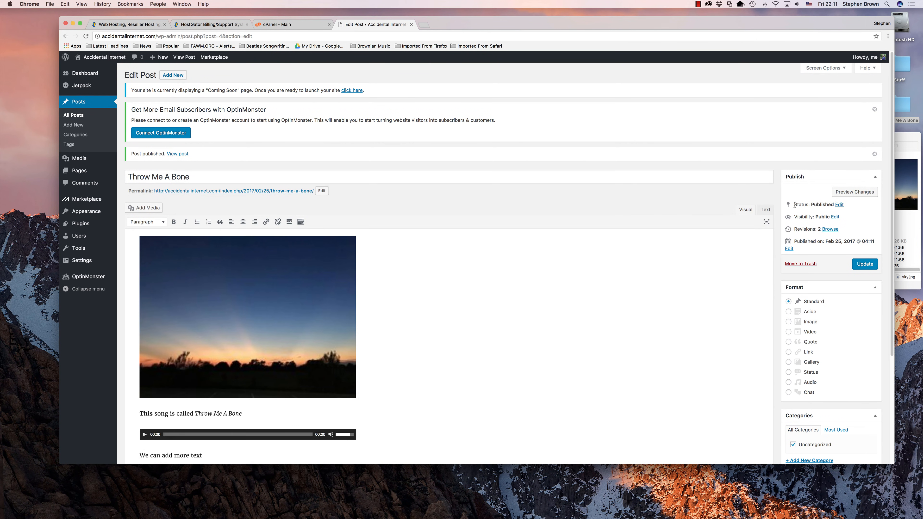
pyautogui.moveTo(795, 205); pyautogui.dragTo(847, 205)
pyautogui.moveTo(132, 90); pyautogui.dragTo(382, 89)
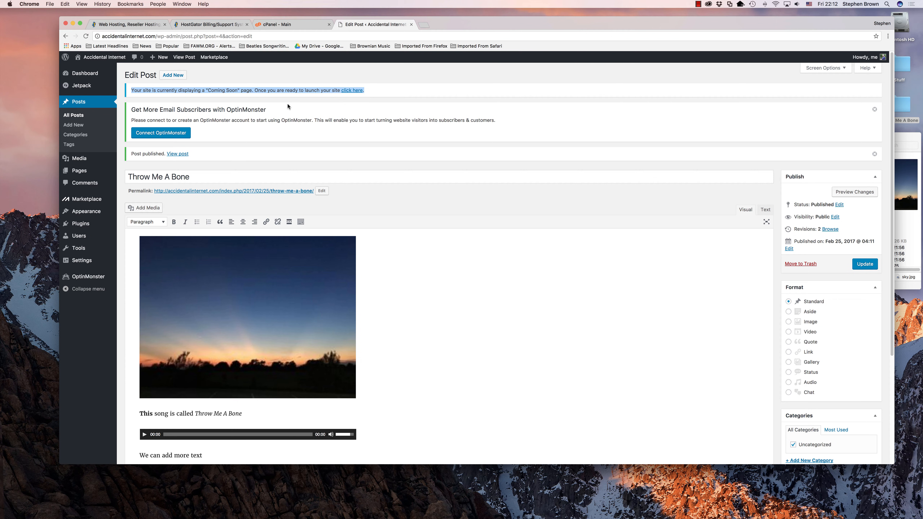
pyautogui.click(333, 77)
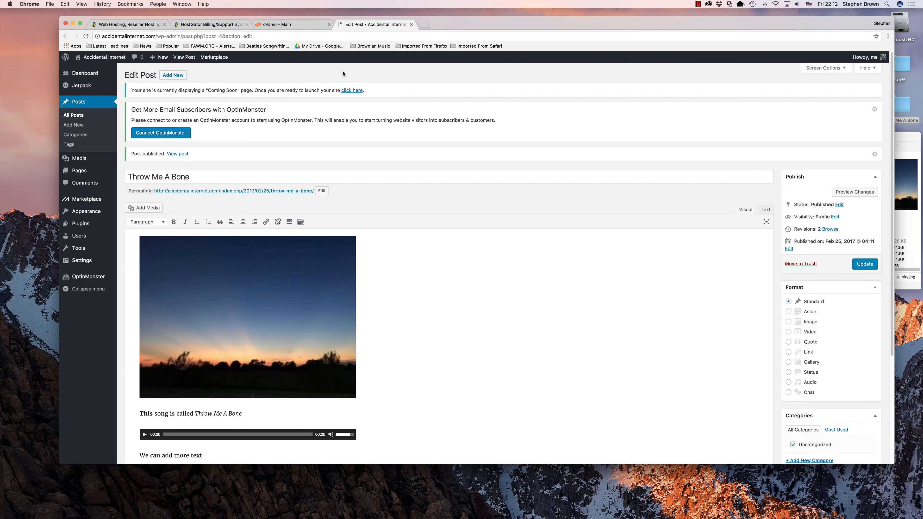
pyautogui.click(346, 91)
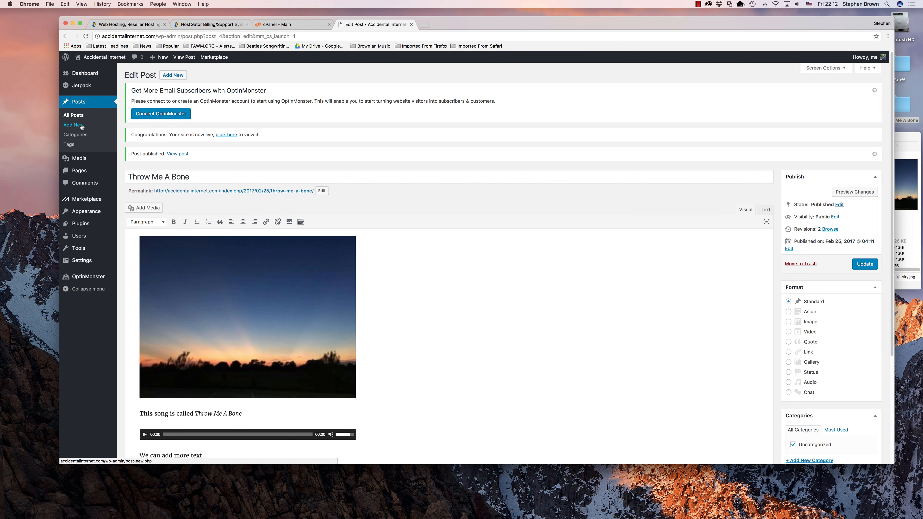
# Go to the list of all posts and move the "Hello world!" sample post to the trash
pyautogui.click(73, 115)
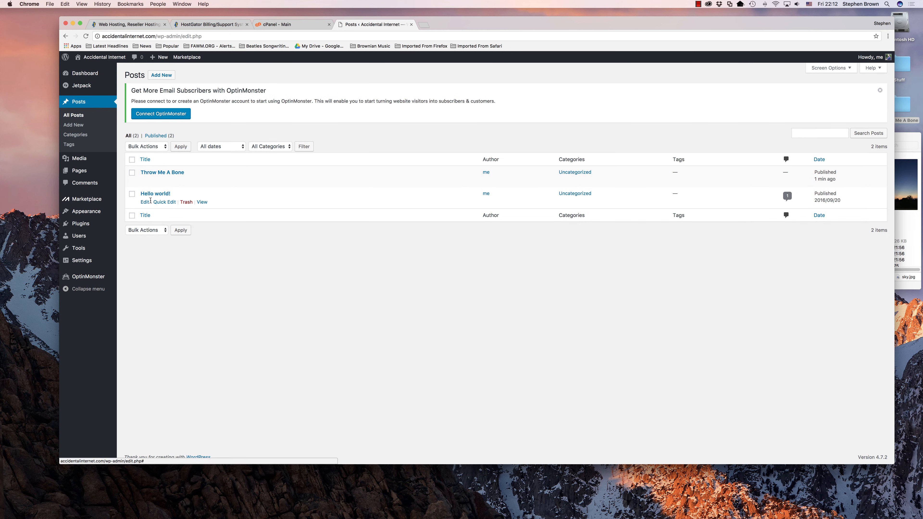
pyautogui.click(186, 202)
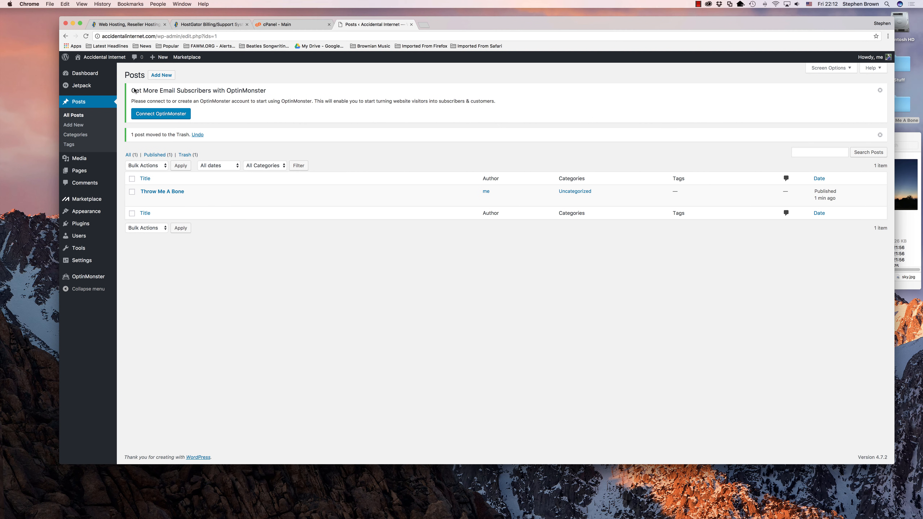
# Open the live Accidental Internet site in a new browser tab and switch to it
pyautogui.moveTo(95, 60)
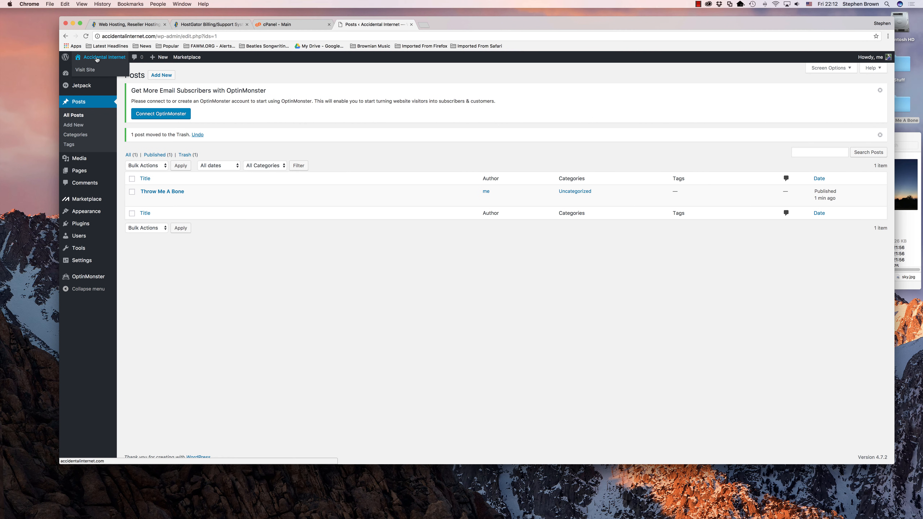
pyautogui.rightClick(98, 59)
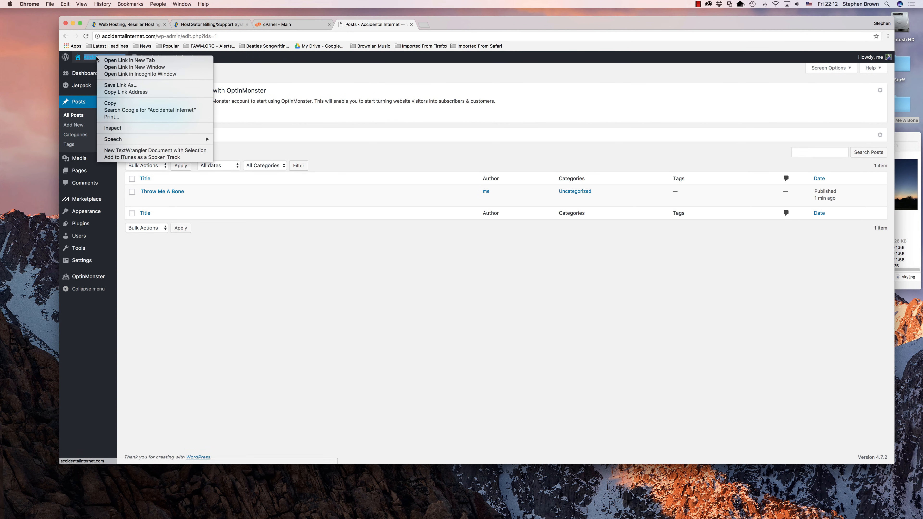
pyautogui.click(119, 60)
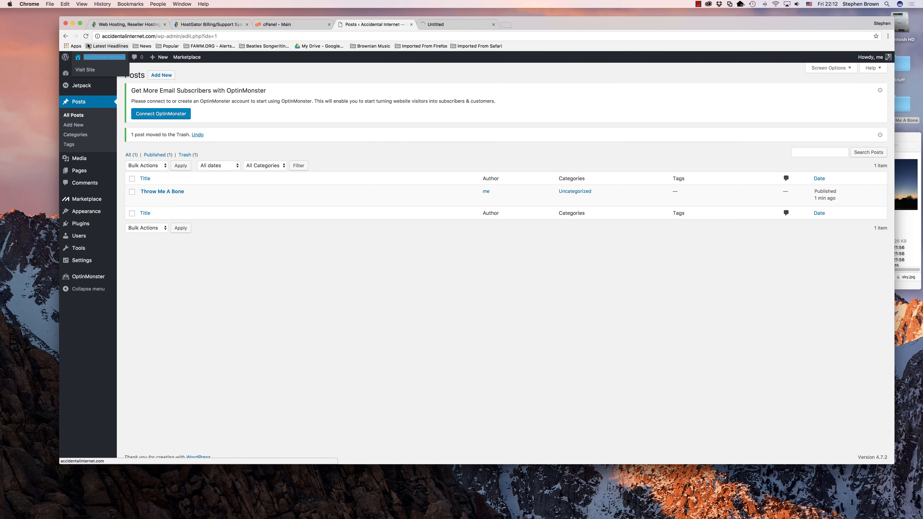
pyautogui.click(455, 25)
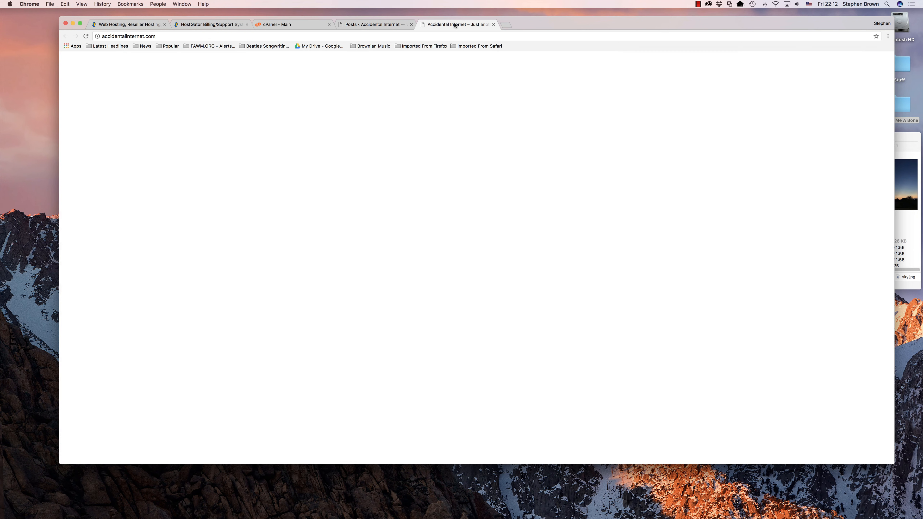